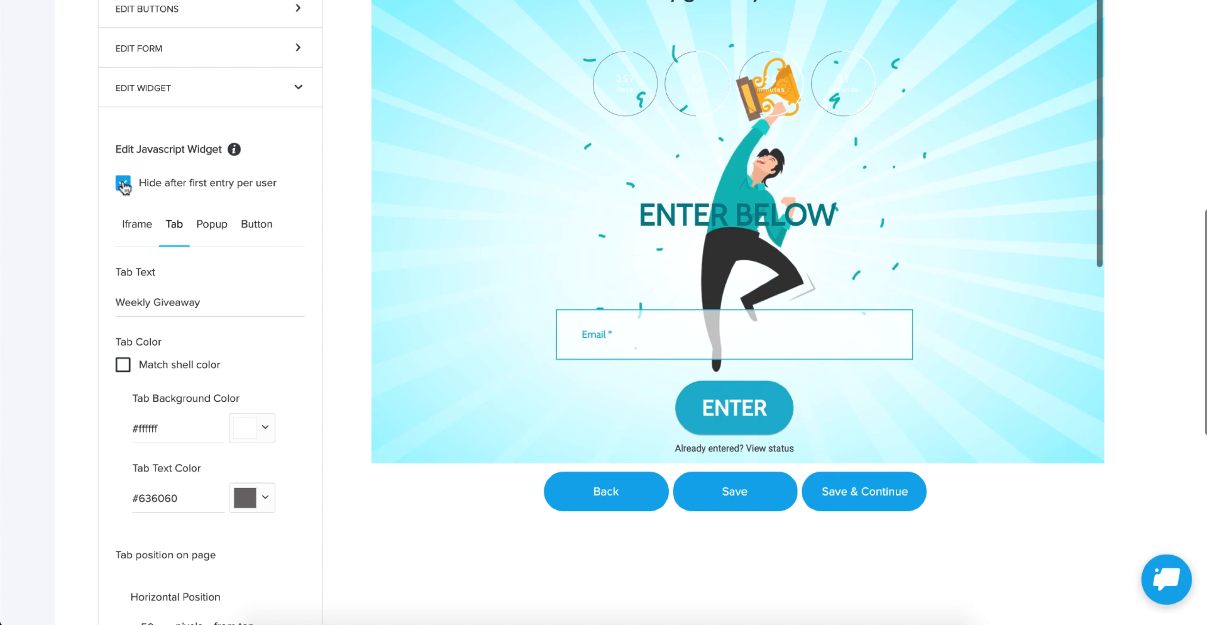
Step: Turn off hiding the widget after the first entry per user and show its iframe size settings
{"action": "left_click", "coordinate": [123, 183]}
{"action": "left_click", "coordinate": [134, 224]}
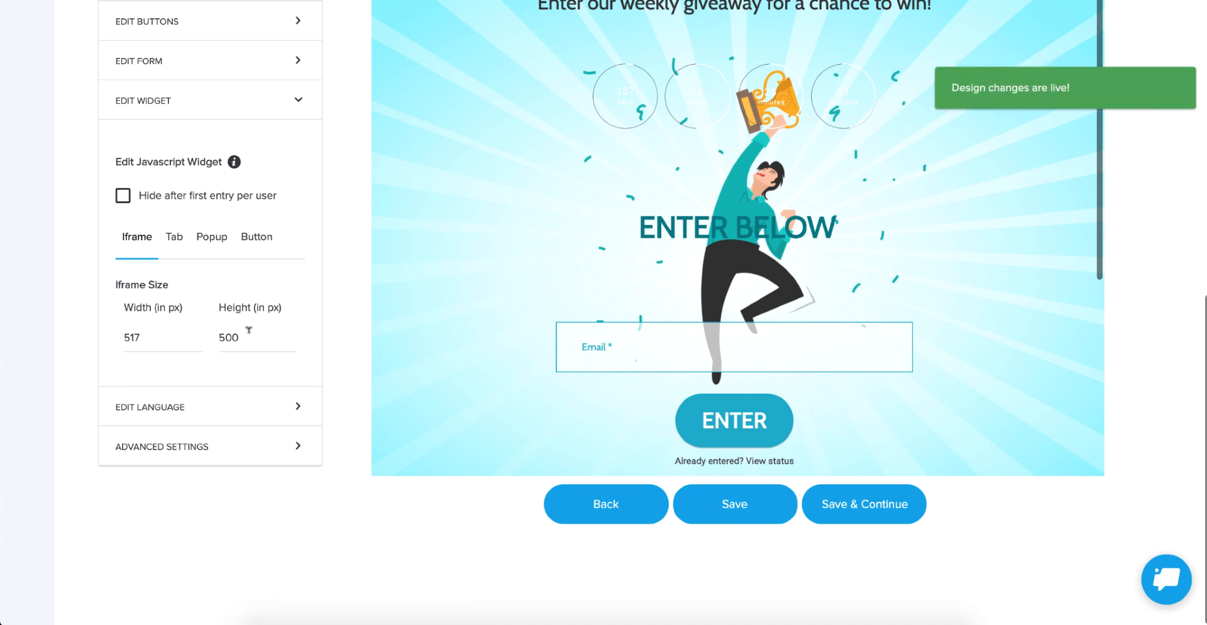
Step: Set the tab widget to open only on the first visit, with its delayed opening triggered on page exit intent
{"action": "left_click", "coordinate": [170, 242]}
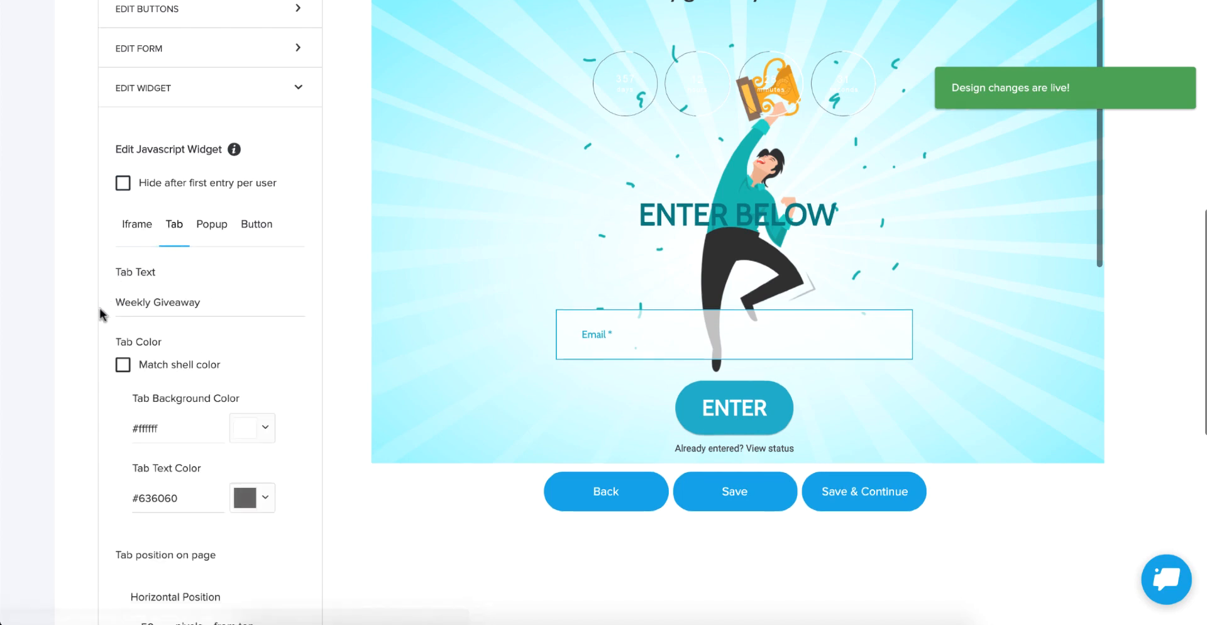
{"action": "scroll", "coordinate": [100, 313], "scroll_direction": "down", "scroll_amount": 3}
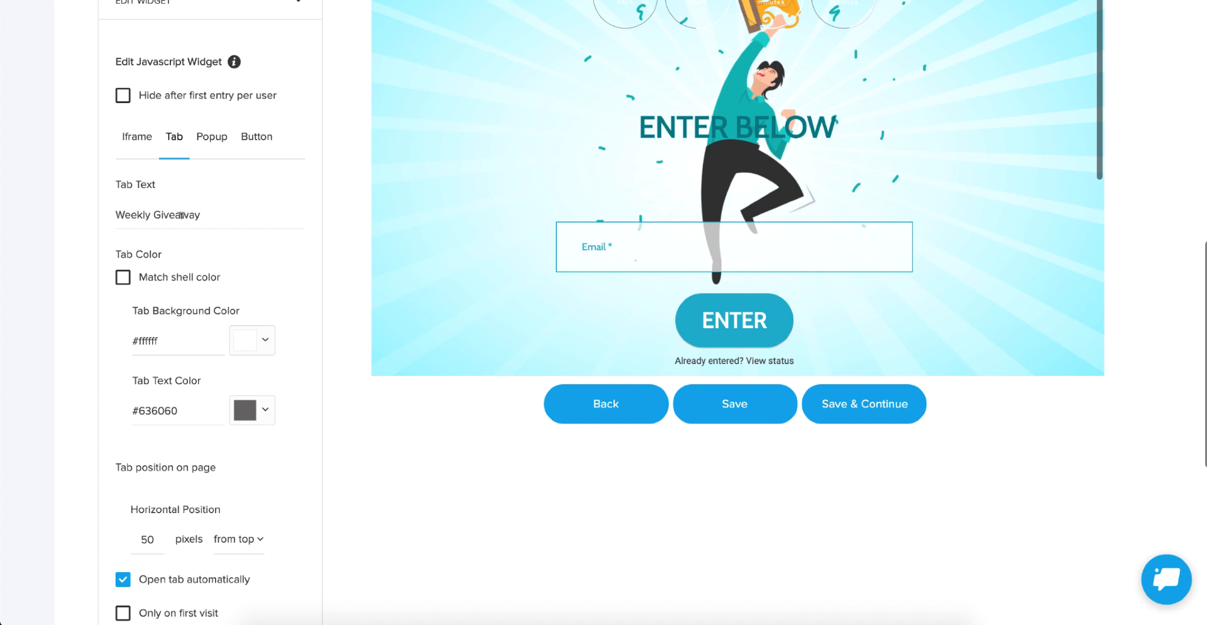
{"action": "scroll", "coordinate": [181, 214], "scroll_direction": "down", "scroll_amount": 2}
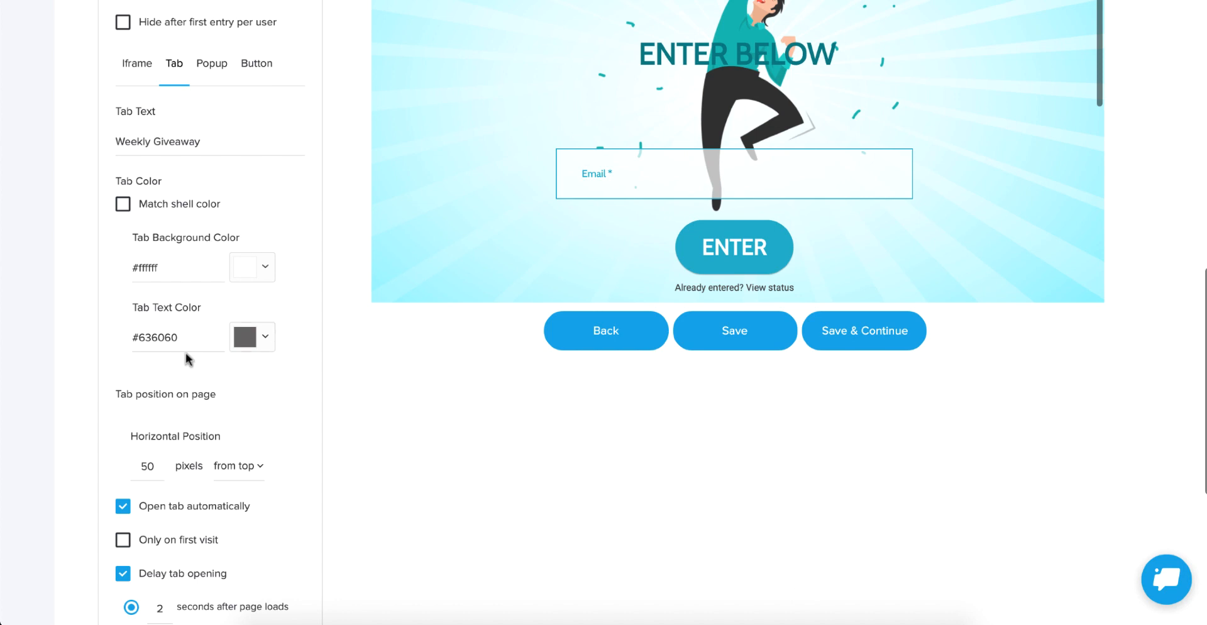
{"action": "scroll", "coordinate": [186, 353], "scroll_direction": "down", "scroll_amount": 5}
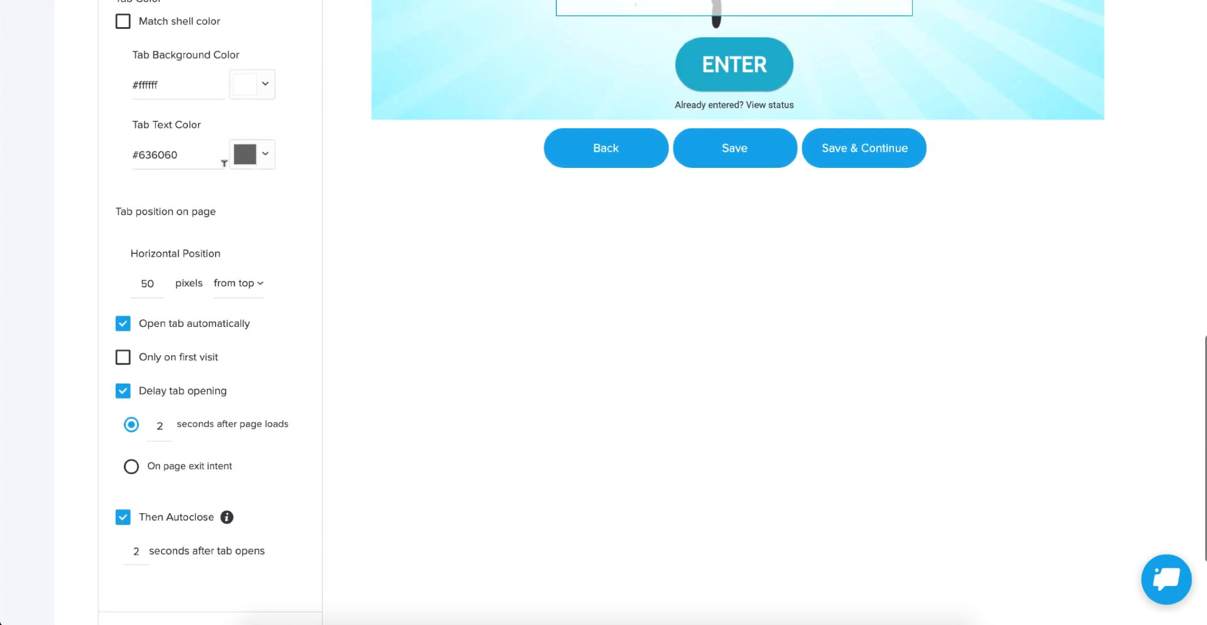
{"action": "scroll", "coordinate": [224, 164], "scroll_direction": "down", "scroll_amount": 2}
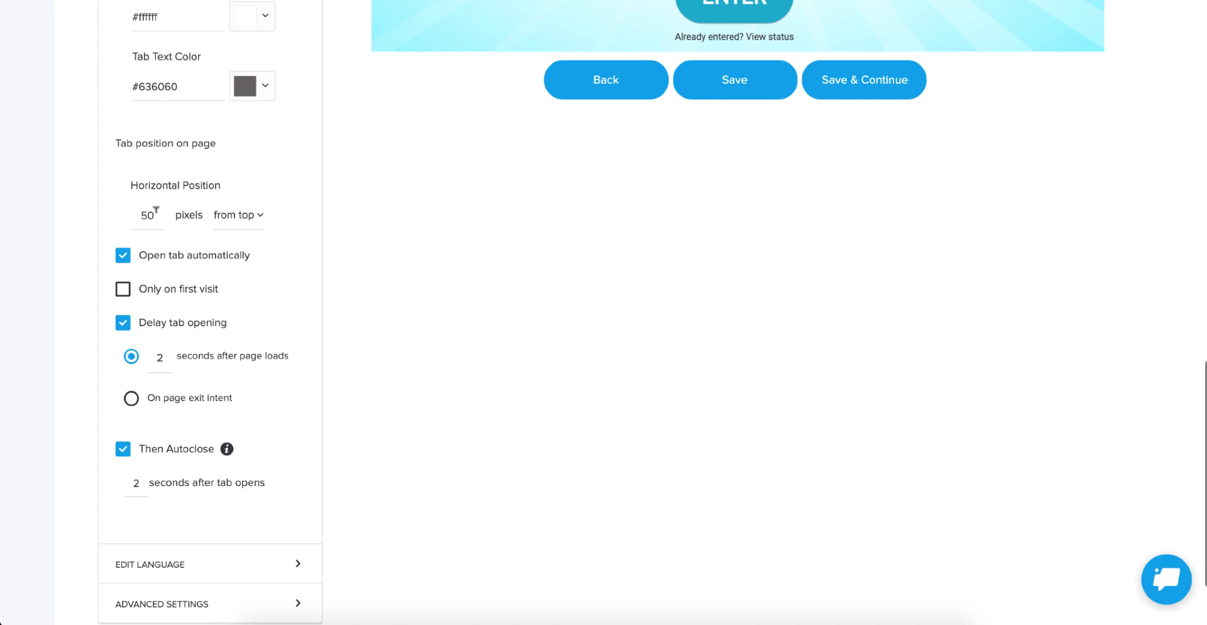
{"action": "left_click", "coordinate": [236, 219]}
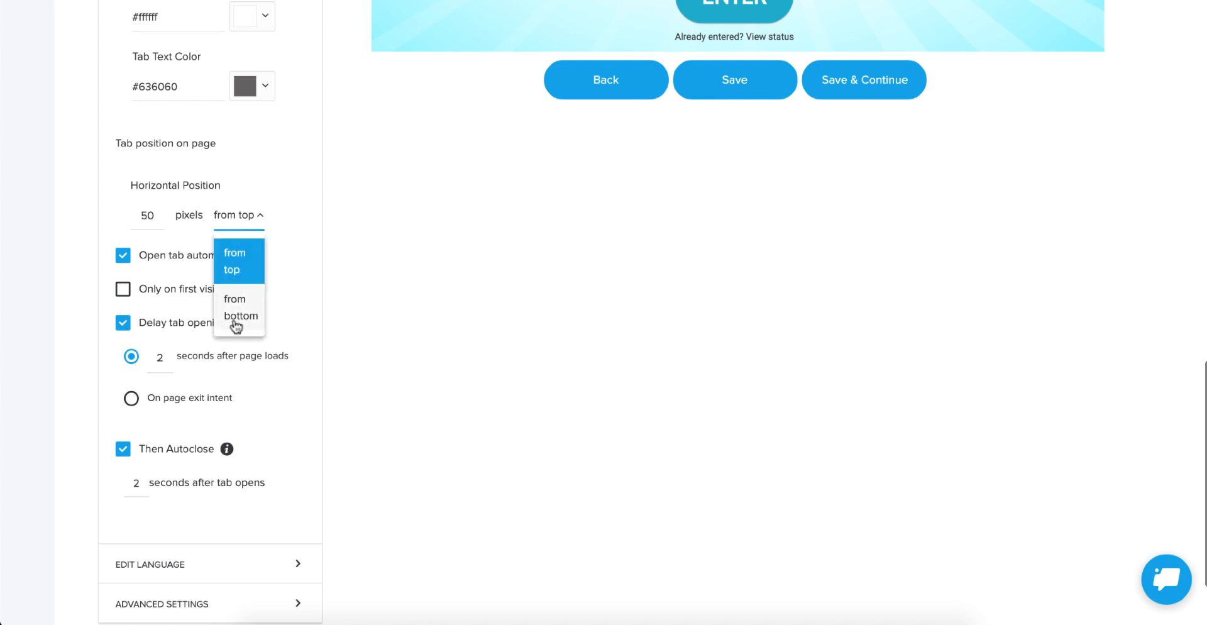
{"action": "left_click", "coordinate": [237, 219]}
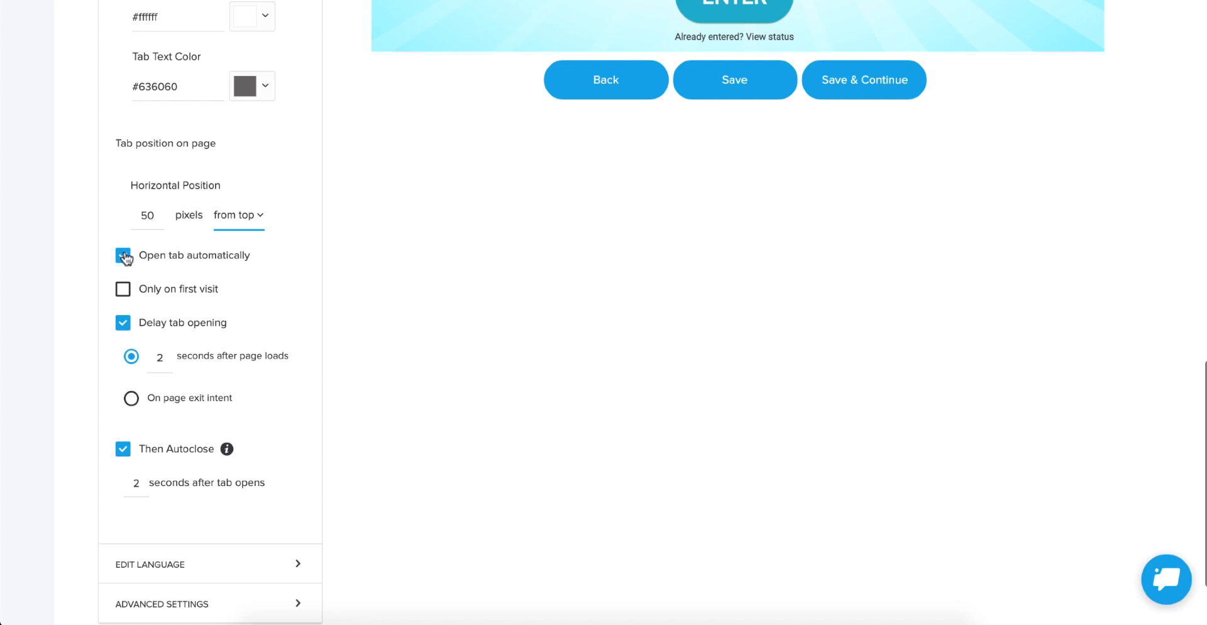
{"action": "left_click", "coordinate": [123, 290]}
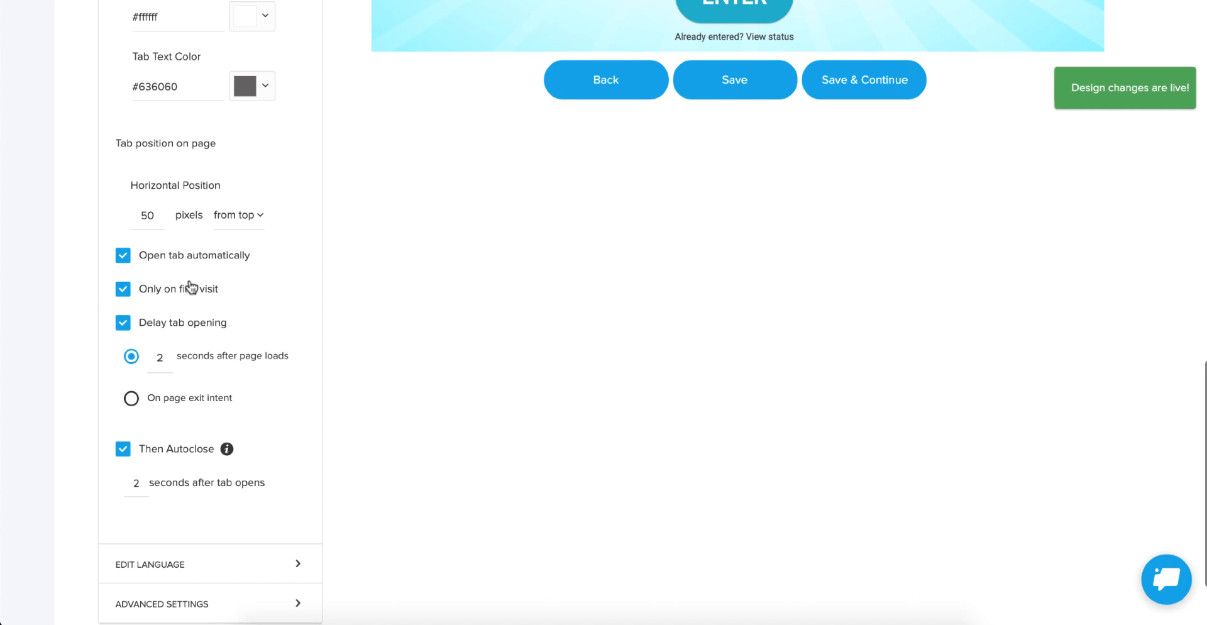
{"action": "left_click", "coordinate": [132, 400]}
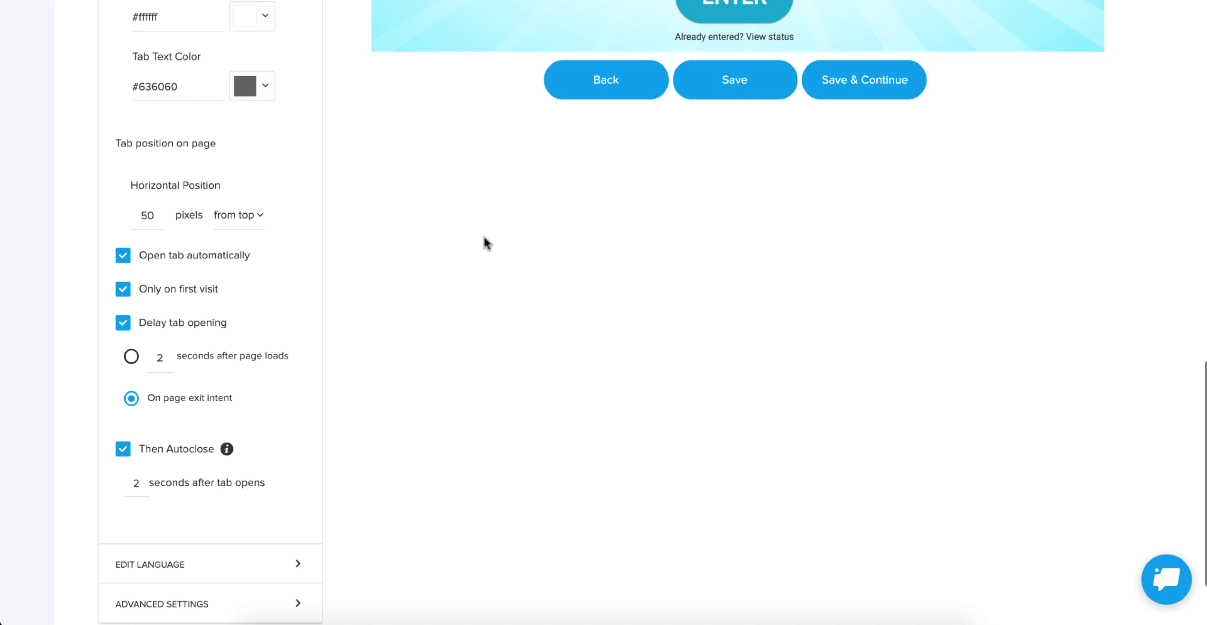
Step: Review the widget's popup settings, including delay and fly-in effect, and its button settings
{"action": "scroll", "coordinate": [484, 236], "scroll_direction": "up", "scroll_amount": 1}
{"action": "scroll", "coordinate": [225, 200], "scroll_direction": "up", "scroll_amount": 5}
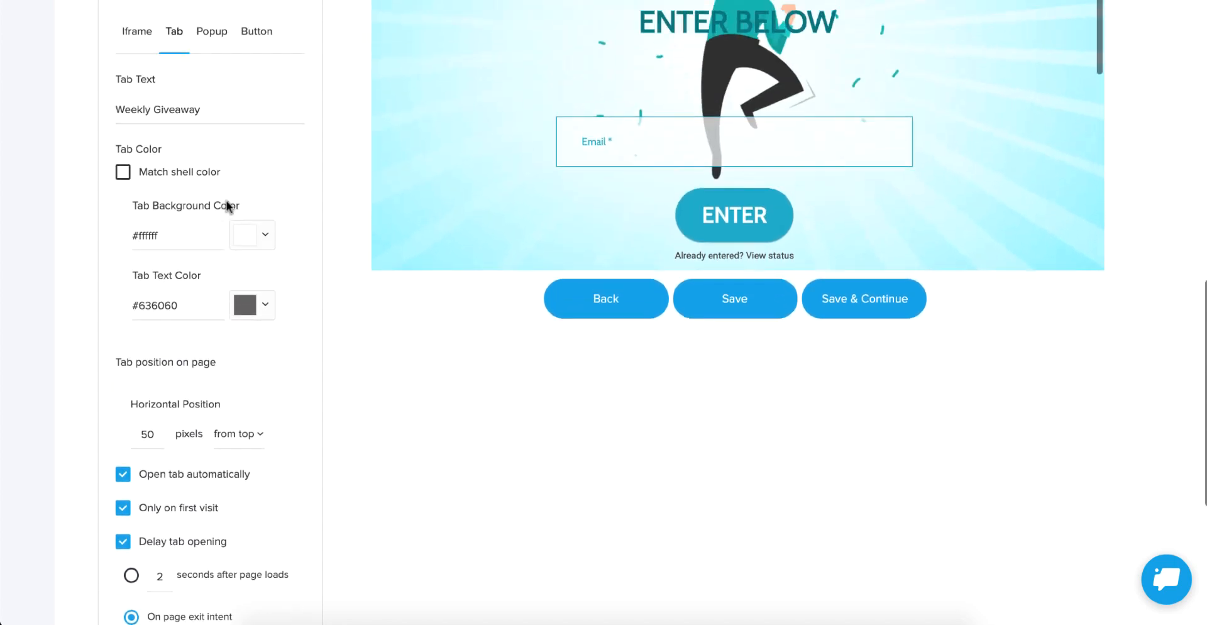
{"action": "left_click", "coordinate": [209, 92]}
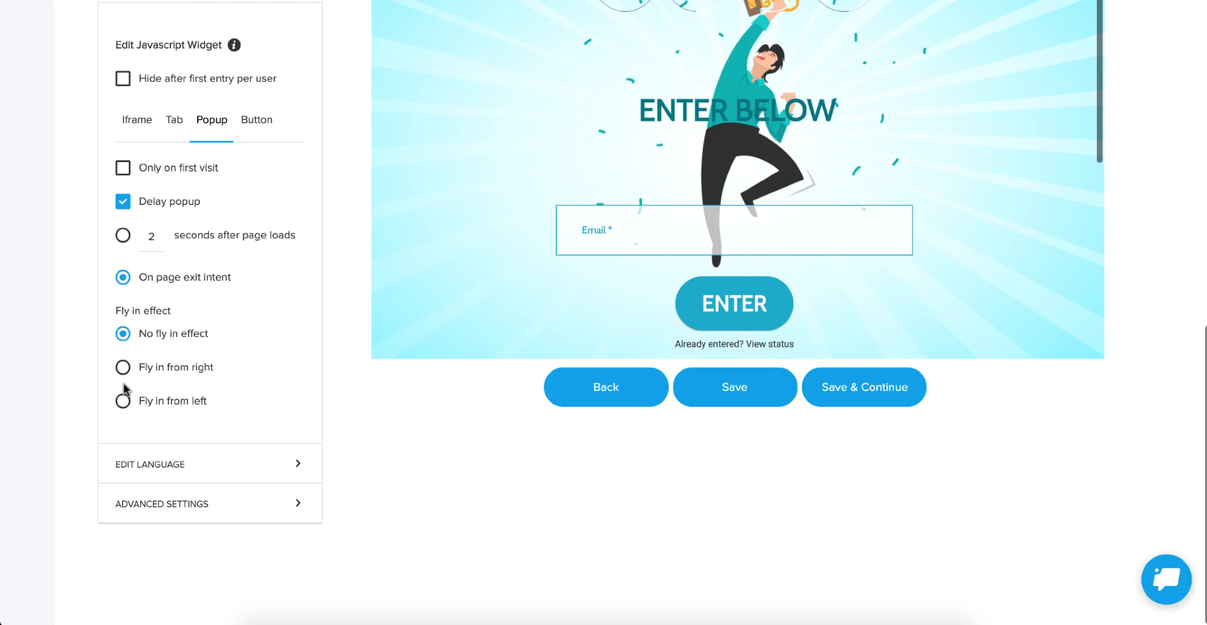
{"action": "left_click", "coordinate": [258, 120]}
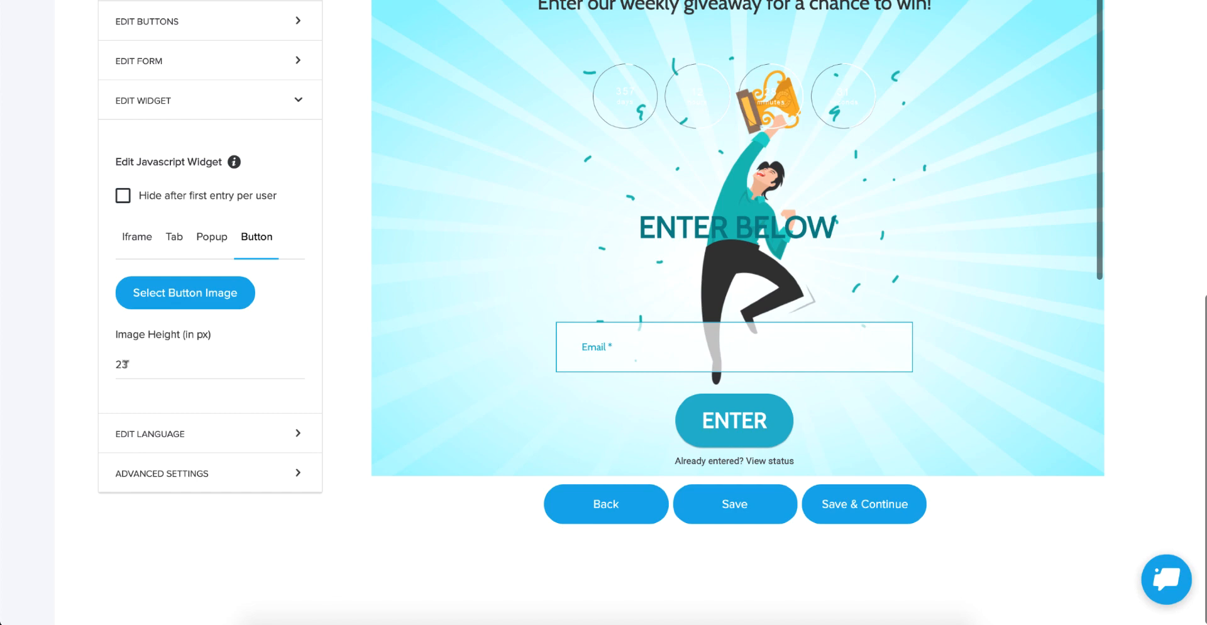
Step: Try to advance the campaign to the Save & Deploy step
{"action": "scroll", "coordinate": [927, 180], "scroll_direction": "up", "scroll_amount": 9}
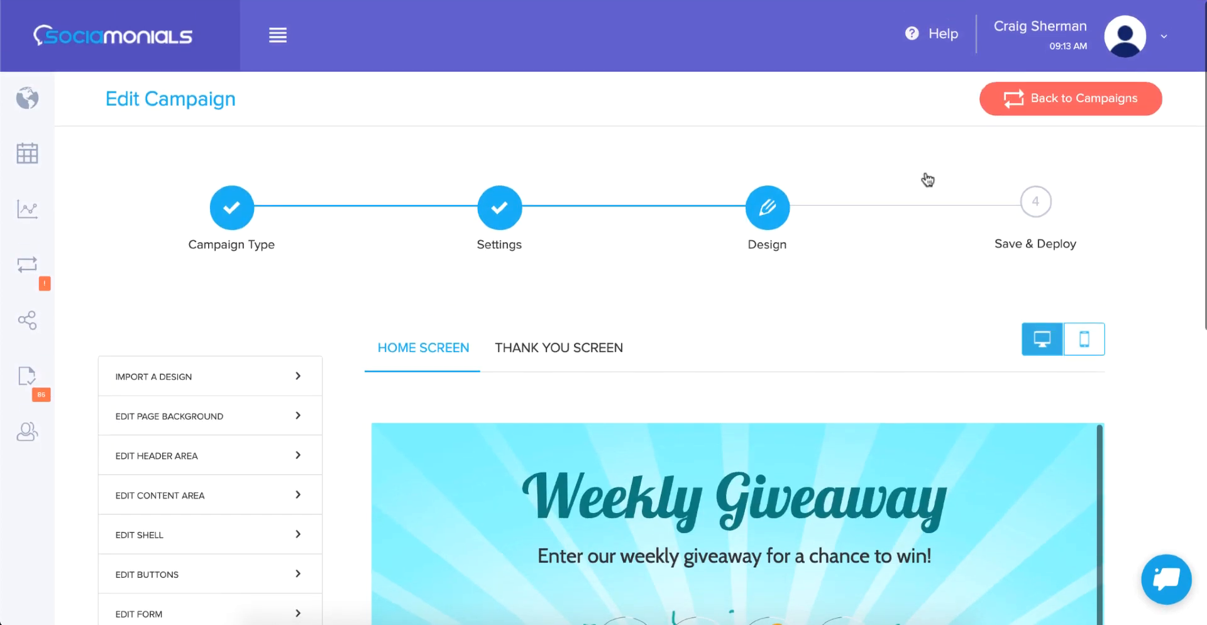
{"action": "left_click", "coordinate": [1036, 202]}
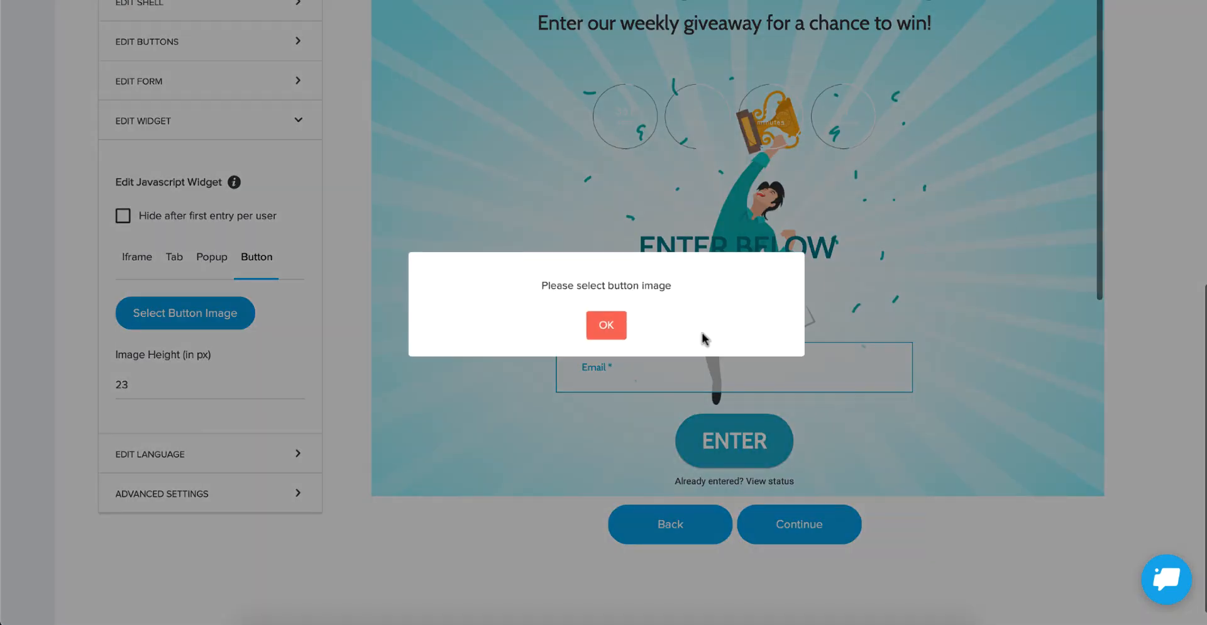
{"action": "left_click", "coordinate": [606, 325]}
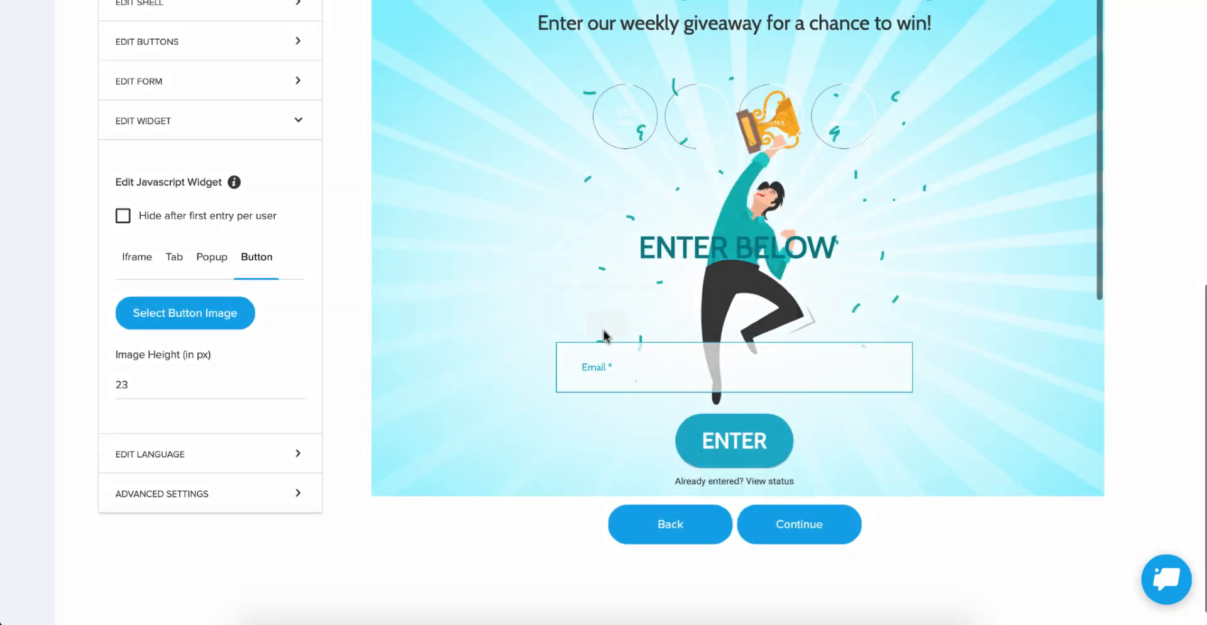
Step: Choose the 4032X3024 image from the Asset Library as the widget's button image and advance to Save & Deploy
{"action": "left_click", "coordinate": [203, 314]}
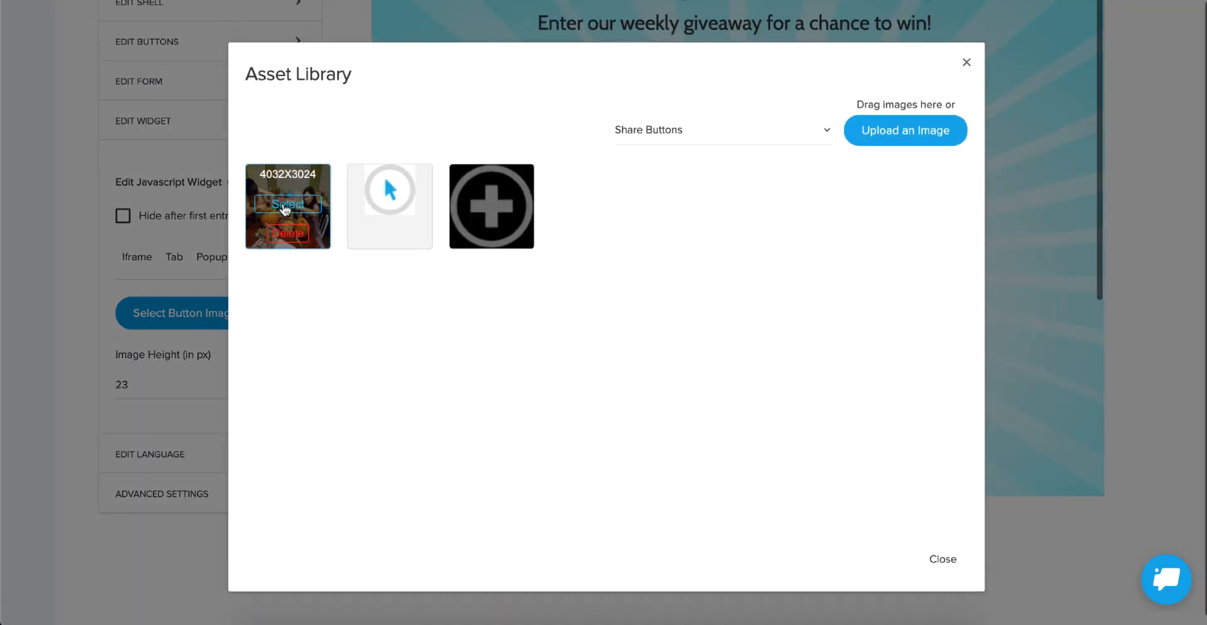
{"action": "left_click", "coordinate": [286, 206]}
{"action": "scroll", "coordinate": [282, 202], "scroll_direction": "up", "scroll_amount": 10}
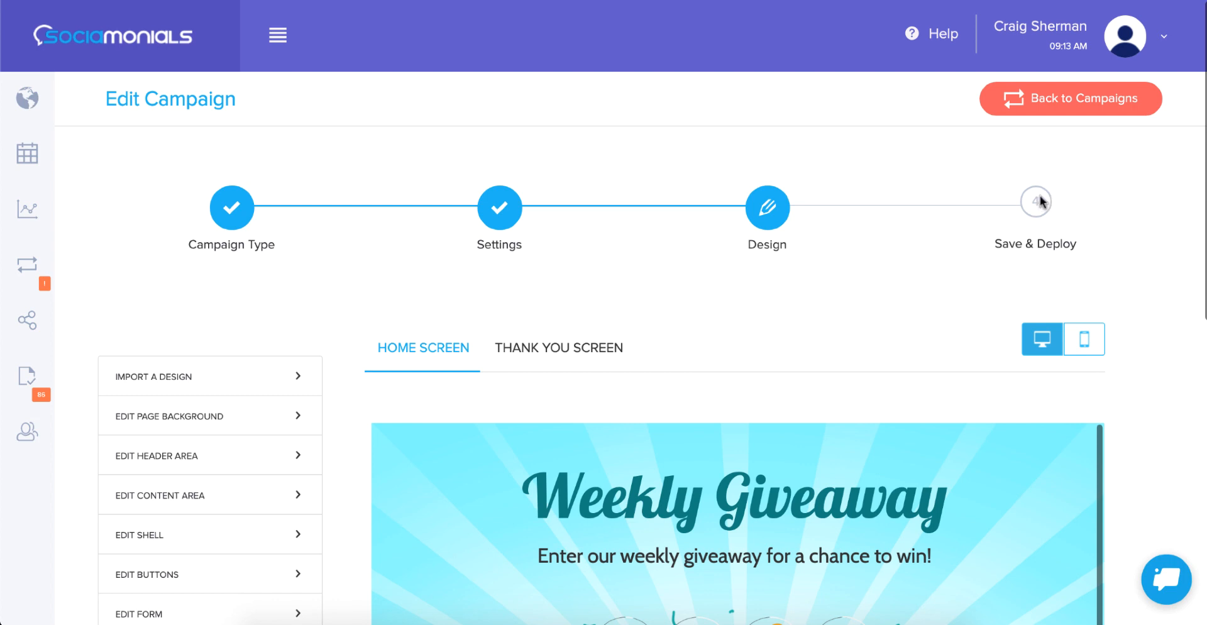
{"action": "left_click", "coordinate": [1038, 200]}
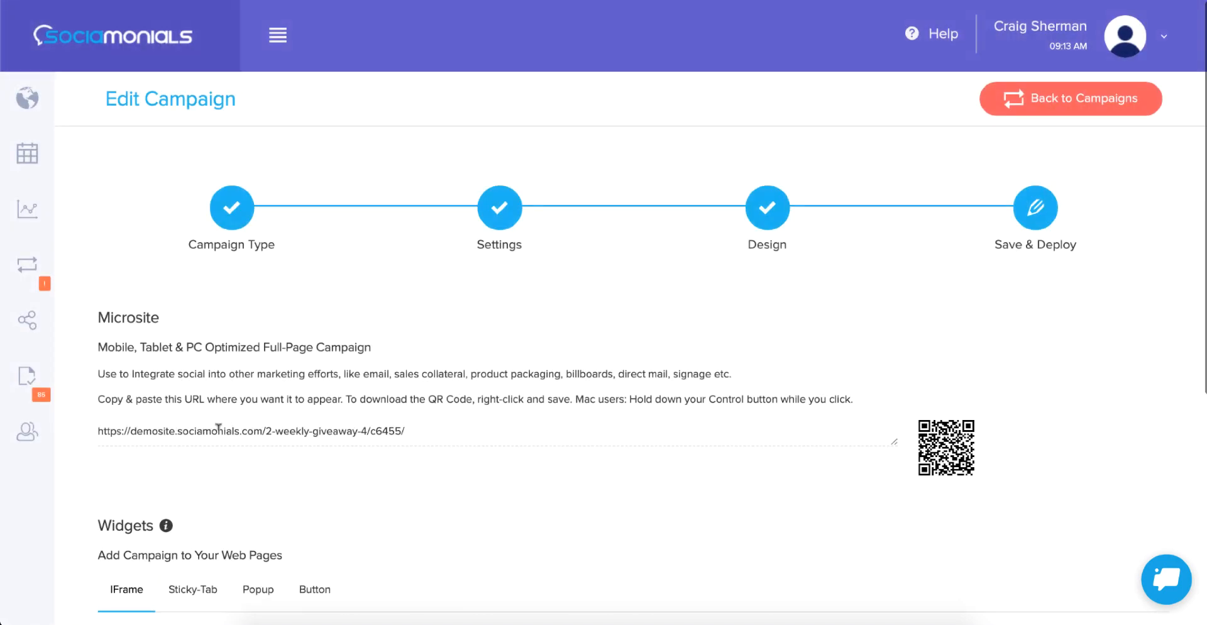
Step: Examine the microsite URL and the embed codes for the iframe, sticky-tab, popup and button widgets
{"action": "scroll", "coordinate": [297, 420], "scroll_direction": "down", "scroll_amount": 2}
{"action": "scroll", "coordinate": [296, 419], "scroll_direction": "down", "scroll_amount": 2}
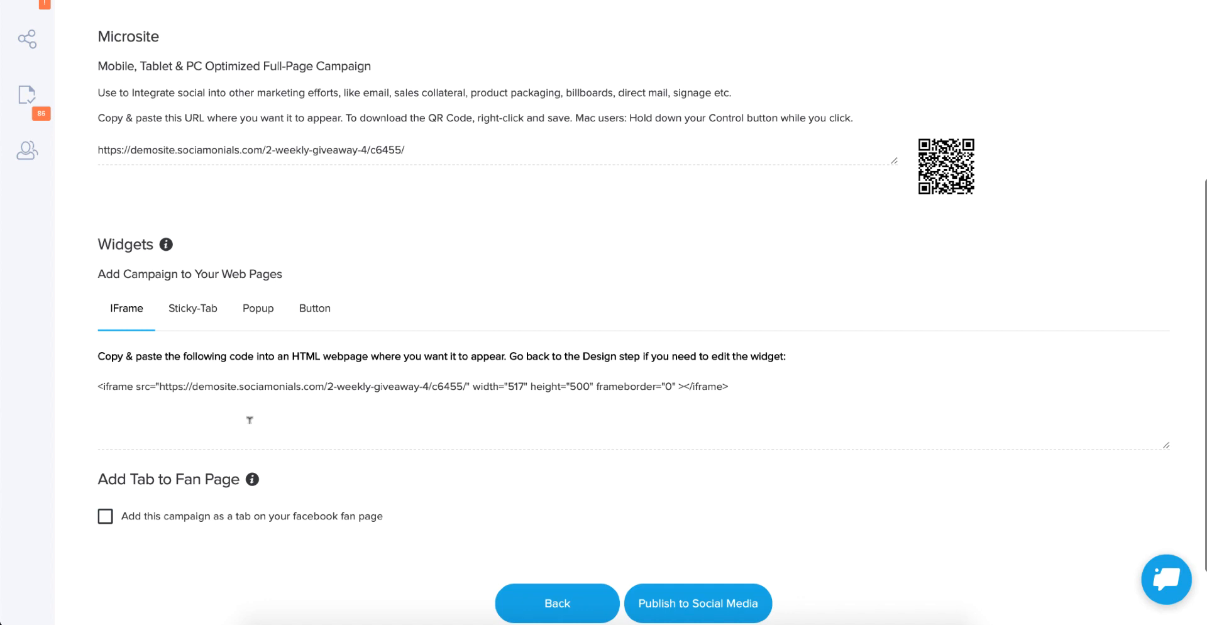
{"action": "left_click", "coordinate": [191, 309]}
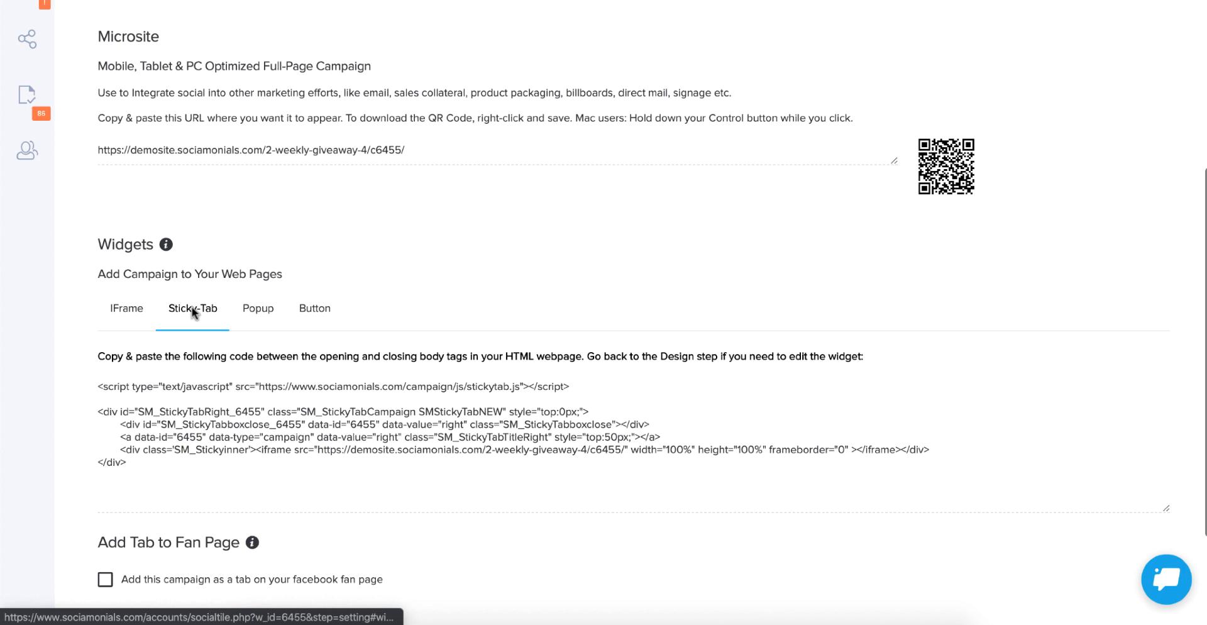
{"action": "left_click", "coordinate": [272, 436]}
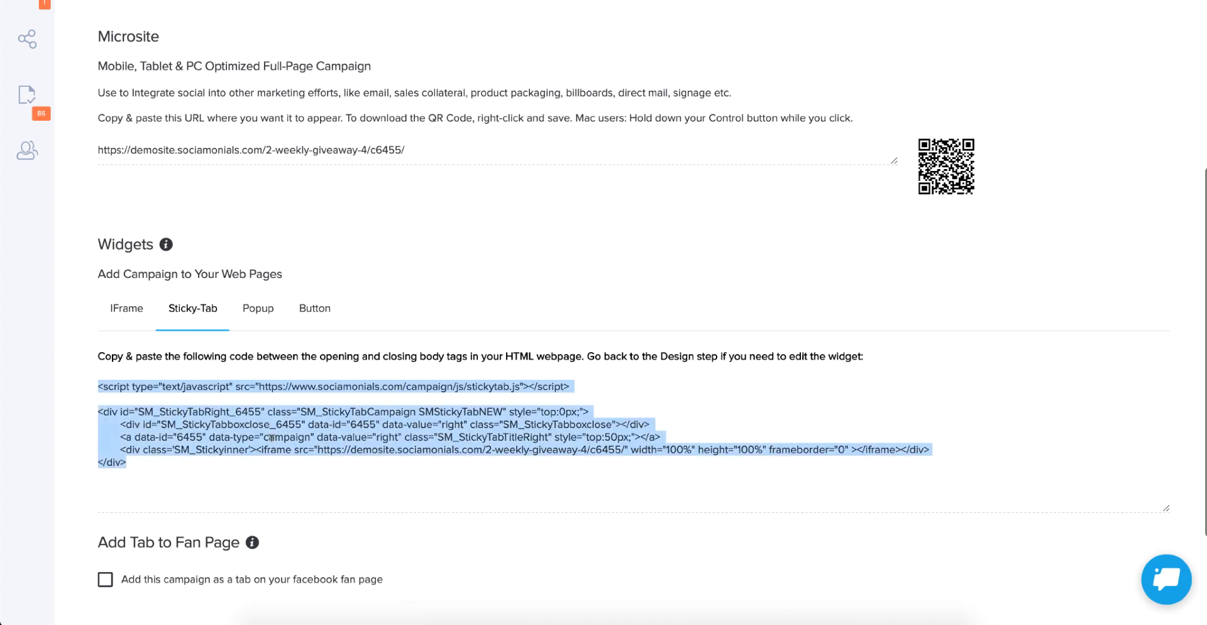
{"action": "left_click", "coordinate": [257, 310]}
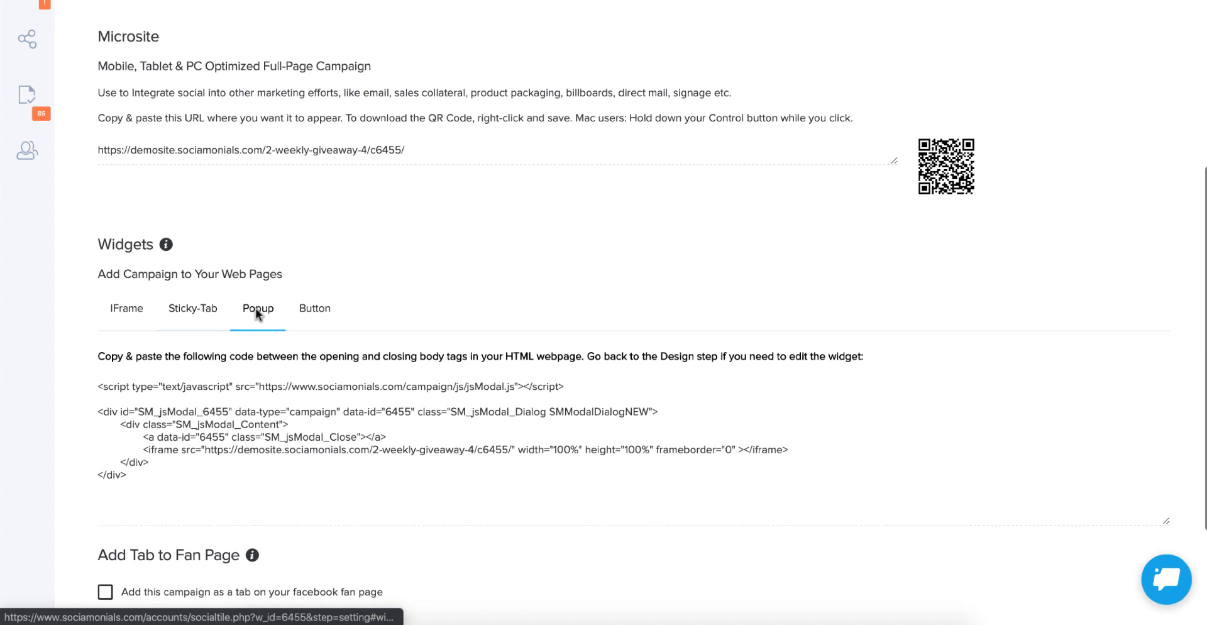
{"action": "left_click", "coordinate": [318, 309]}
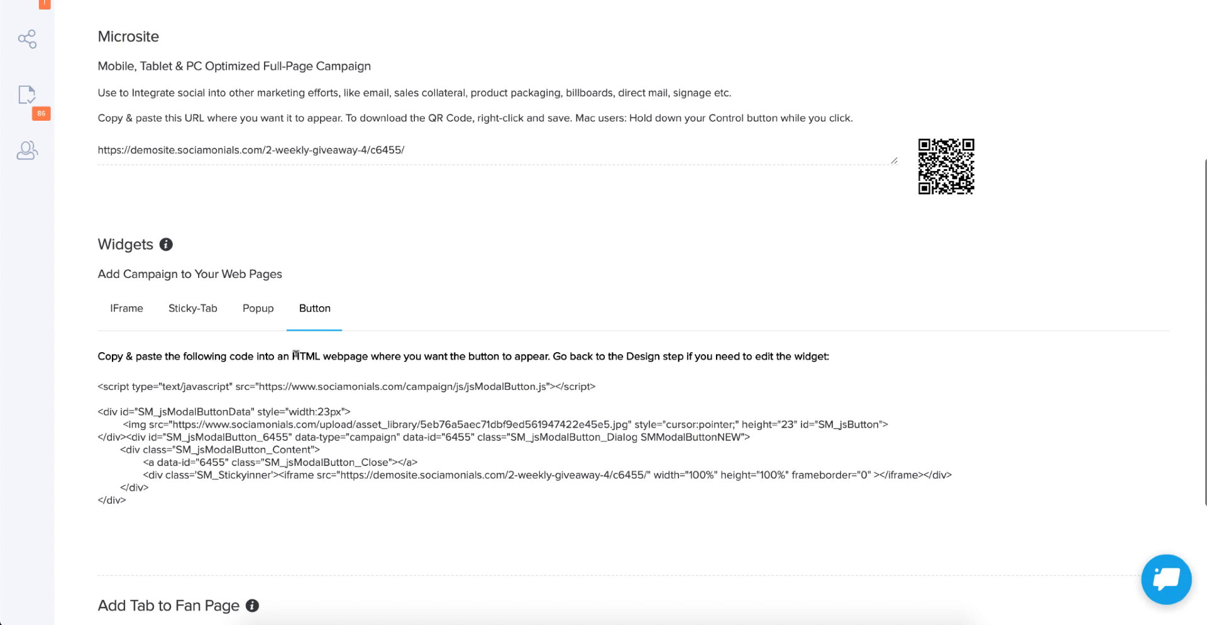
Step: Copy the full embed code of the Sticky-Tab widget
{"action": "left_click", "coordinate": [202, 309]}
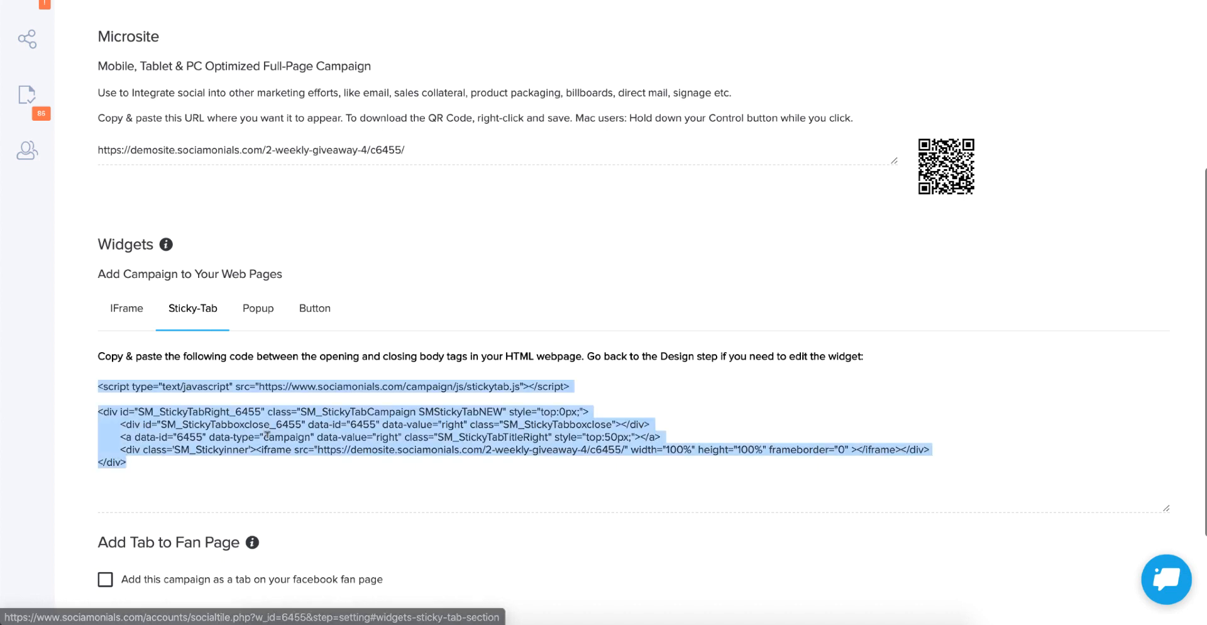
{"action": "left_click", "coordinate": [267, 434]}
{"action": "left_click", "coordinate": [268, 434]}
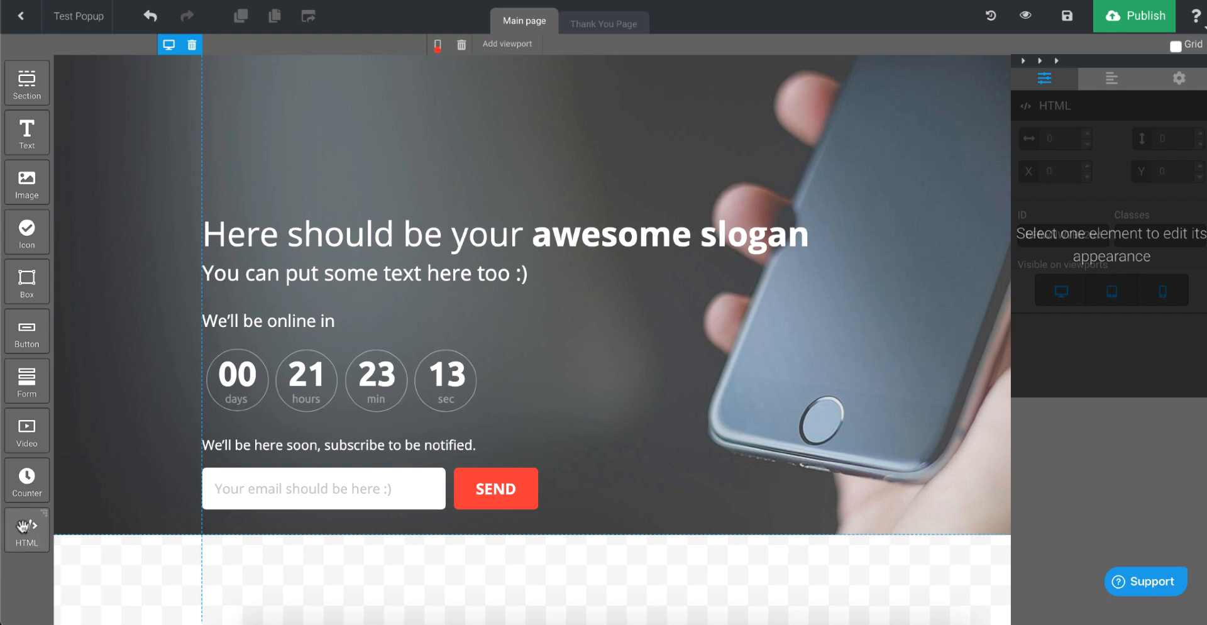
Step: In the Test Popup landing page editor, place a 320 by 180 HTML element at about X 498, Y 122 on the main page
{"action": "left_click_drag", "start_coordinate": [24, 527], "coordinate": [641, 211]}
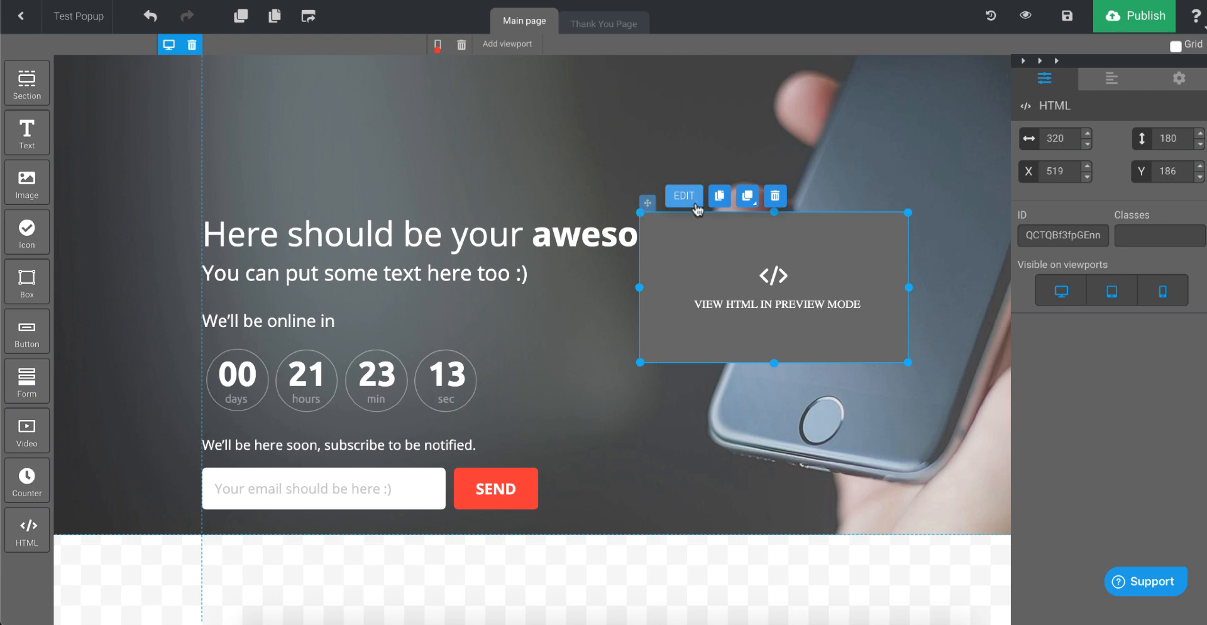
{"action": "left_click_drag", "start_coordinate": [705, 228], "coordinate": [687, 173]}
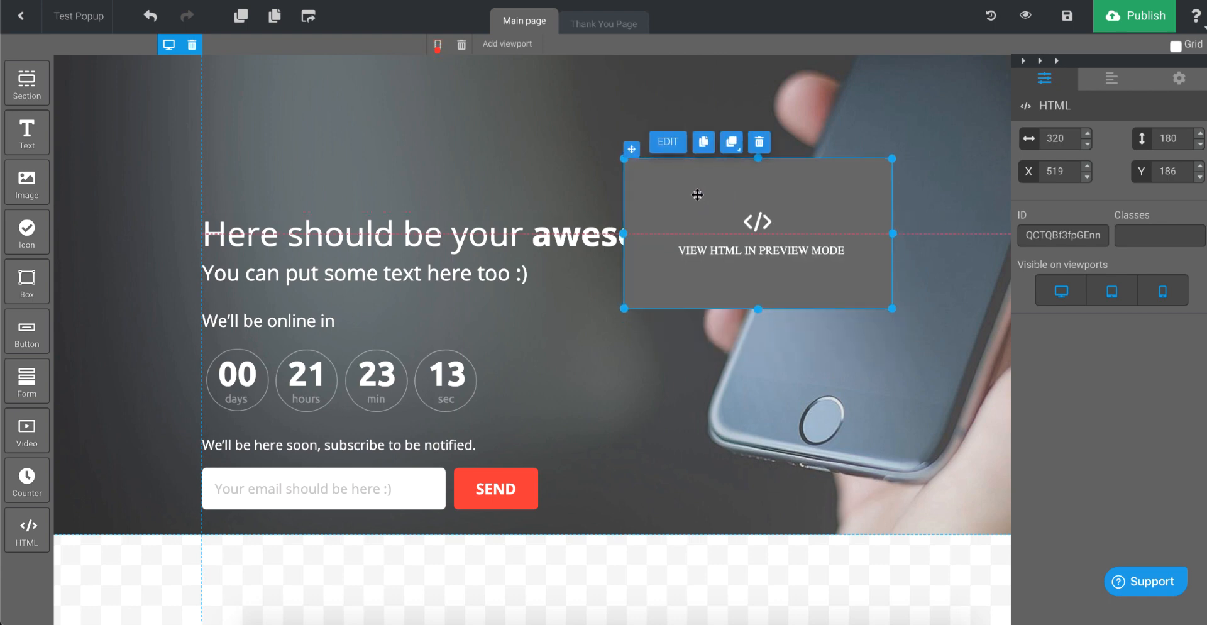
Step: Paste the copied sticky-tab embed code into the HTML element's custom HTML and save it
{"action": "left_click", "coordinate": [672, 147]}
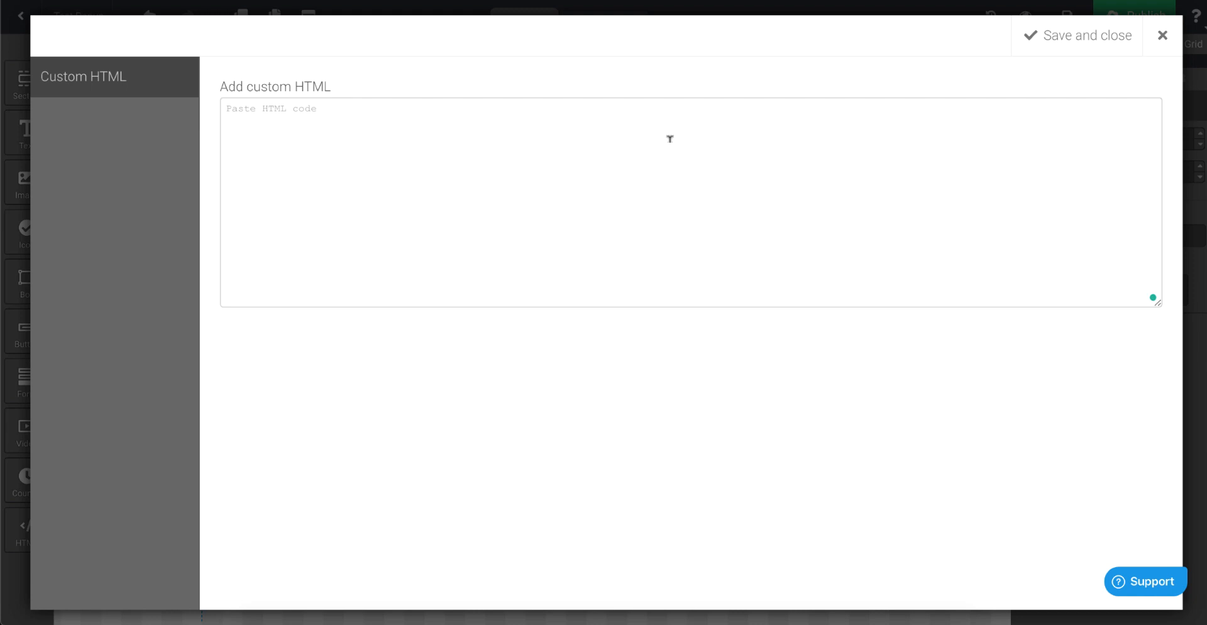
{"action": "left_click", "coordinate": [281, 125]}
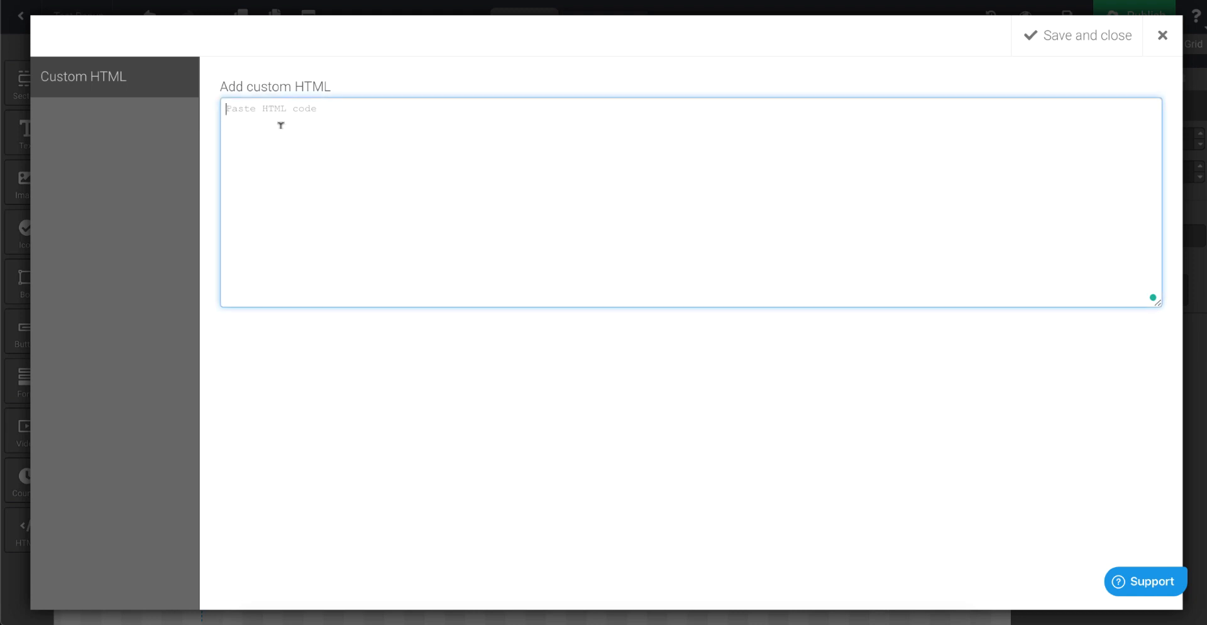
{"action": "type", "text": "<script type=\"text/javascript\" src=\"https://www.sociamonials.com/campaign/js/stickytab.js\"></script>  <div id=\"SM_StickyTabRight_6455\" class=\"SM_StickyTabCampaign SMStickyTabNEW\" style=\"top:0px;\"> \t<div id=\"SM_StickyTabboxclose_6455\" data-id=\"6455\" data-value=\"right\" class=\"SM_StickyTabboxclose\"></div> \t<a data-id=\"6455\" data-type=\"campaign\" data-value=\"right\" class=\"SM_StickyTabTitleRight\" style=\"top:50px;\"></a> \t<div class='SM_Stickyinner'><iframe src=\"https://demosite.sociamonials.com/2-weekly-giveaway-4/c6455/\" width=\"100%\" height=\"100%\" frameborder=\"0\"></iframe></div> </div>"}
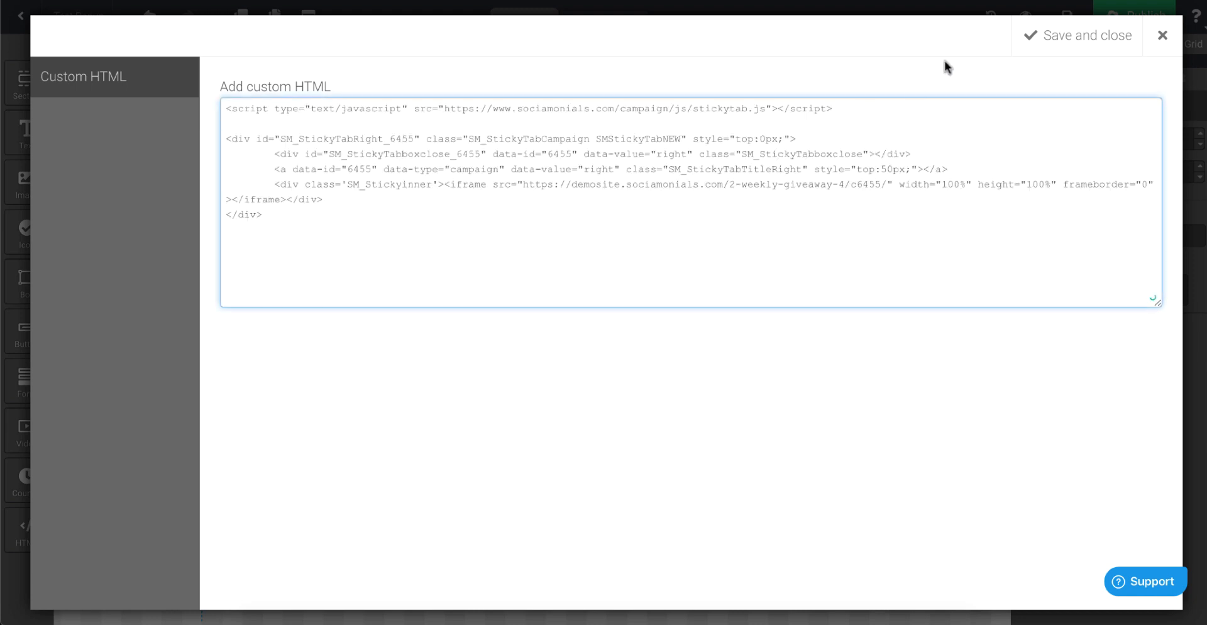
{"action": "left_click", "coordinate": [1070, 36]}
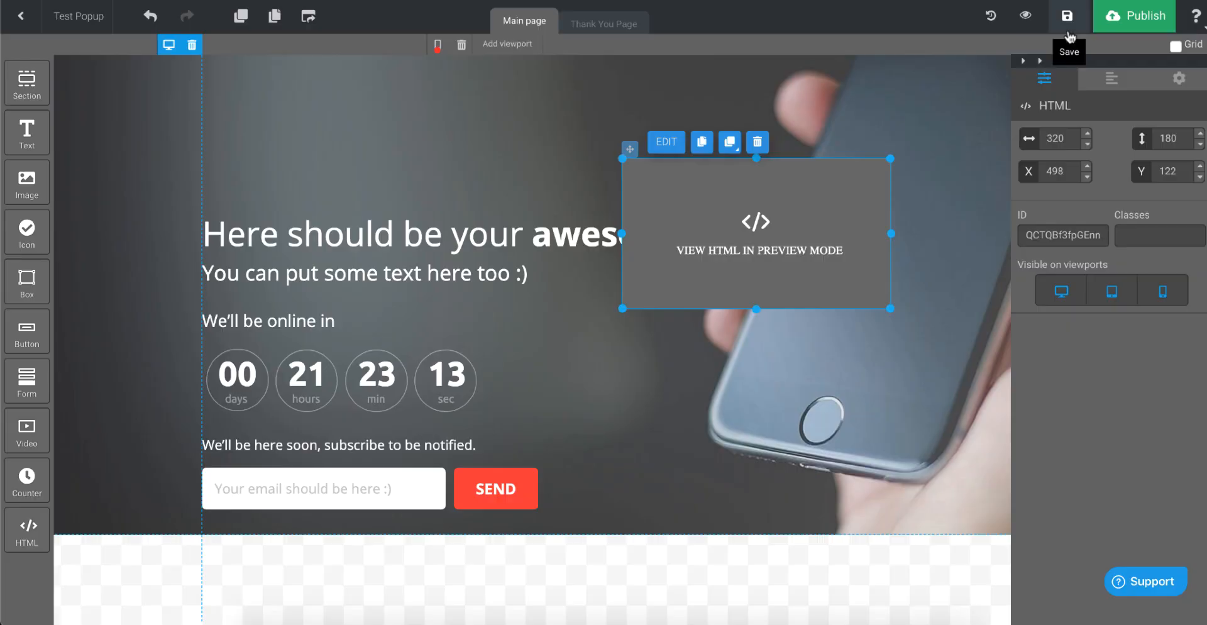
Step: Publish the landing page and expand the Weekly Giveaway tab on the live page
{"action": "left_click", "coordinate": [1129, 20]}
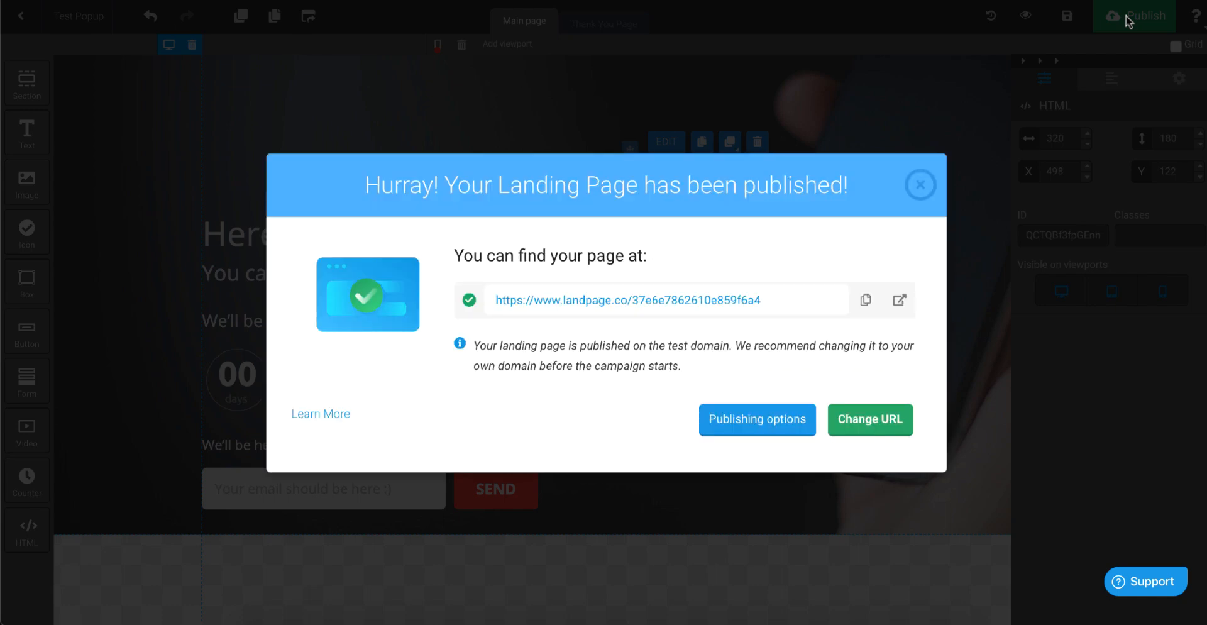
{"action": "left_click", "coordinate": [636, 300]}
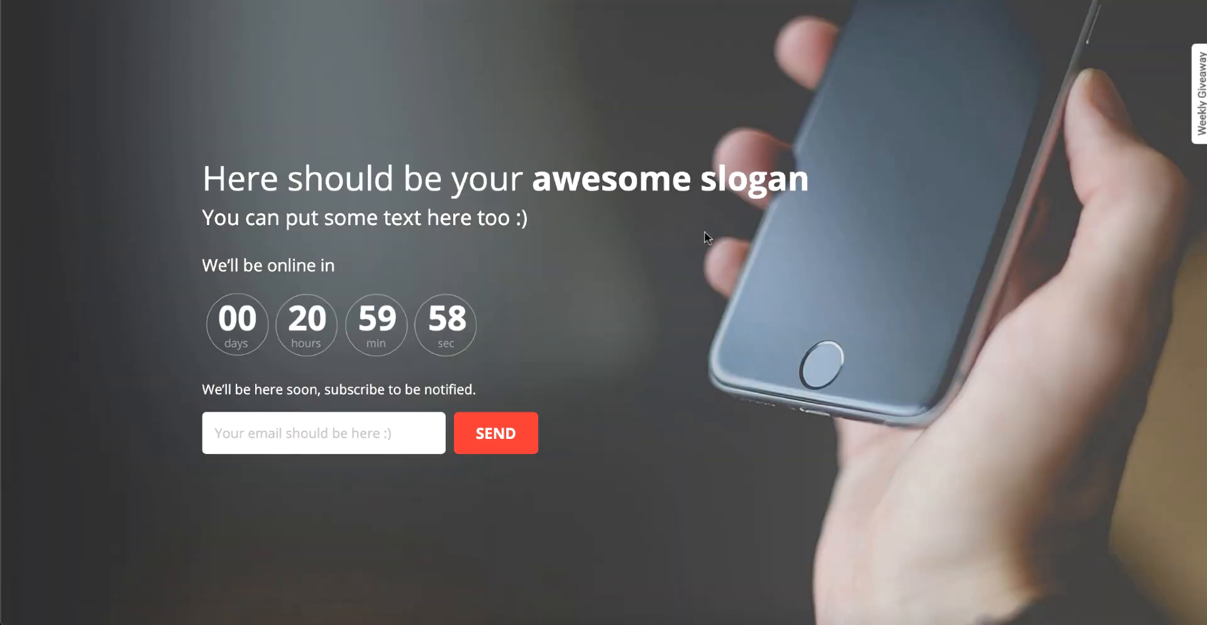
{"action": "left_click", "coordinate": [1199, 107]}
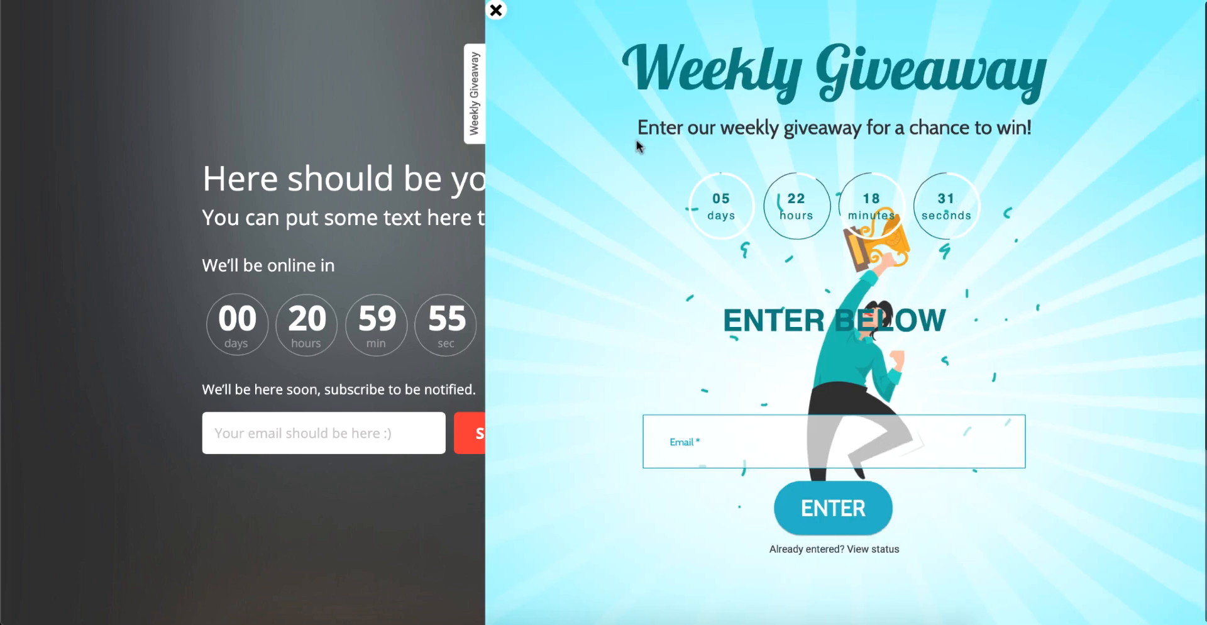
Step: Collapse the Weekly Giveaway tab on the live page, switch back to Sociamonials and open the campaign Series list
{"action": "left_click", "coordinate": [474, 96]}
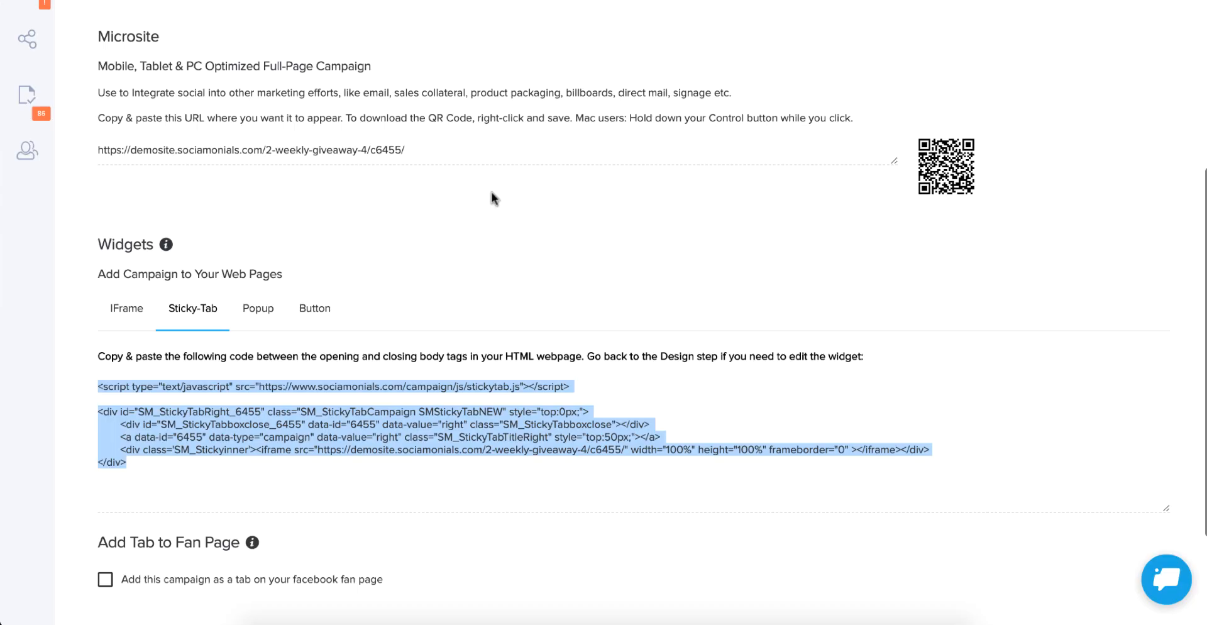
{"action": "scroll", "coordinate": [356, 299], "scroll_direction": "up", "scroll_amount": 5}
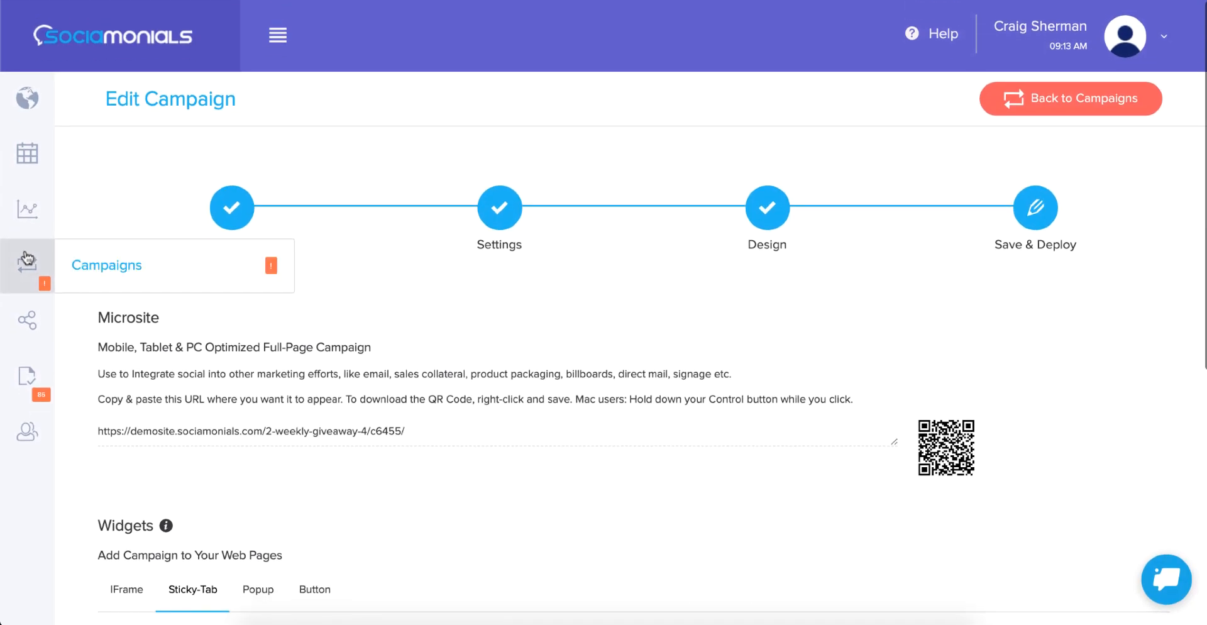
{"action": "left_click", "coordinate": [27, 258]}
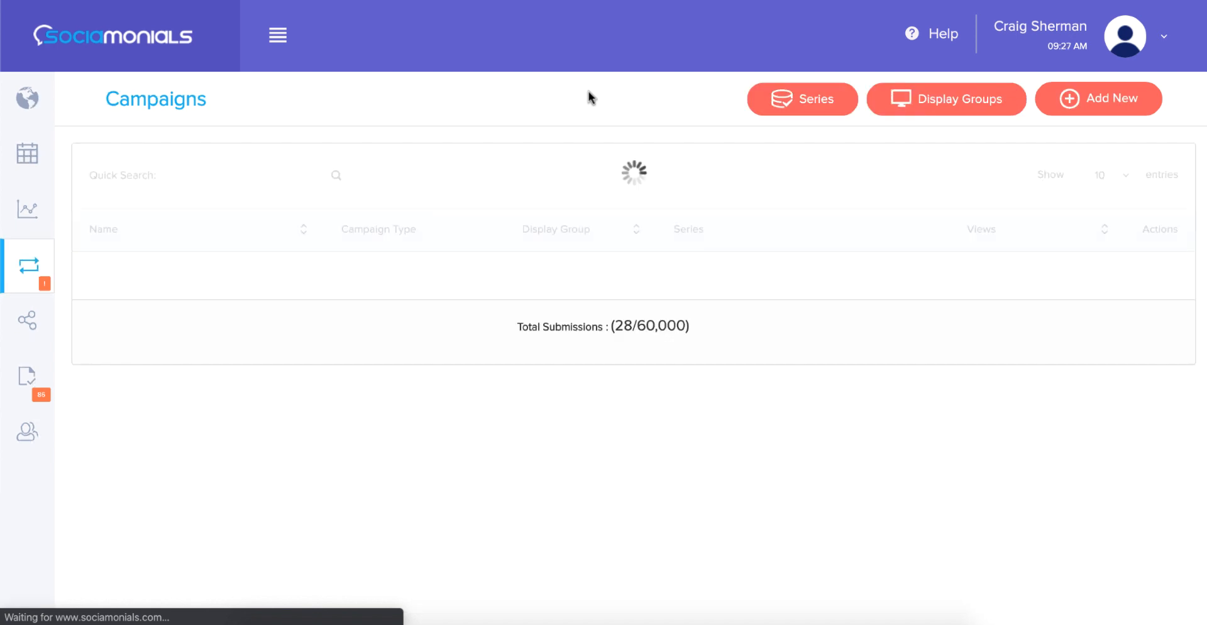
{"action": "left_click", "coordinate": [802, 104]}
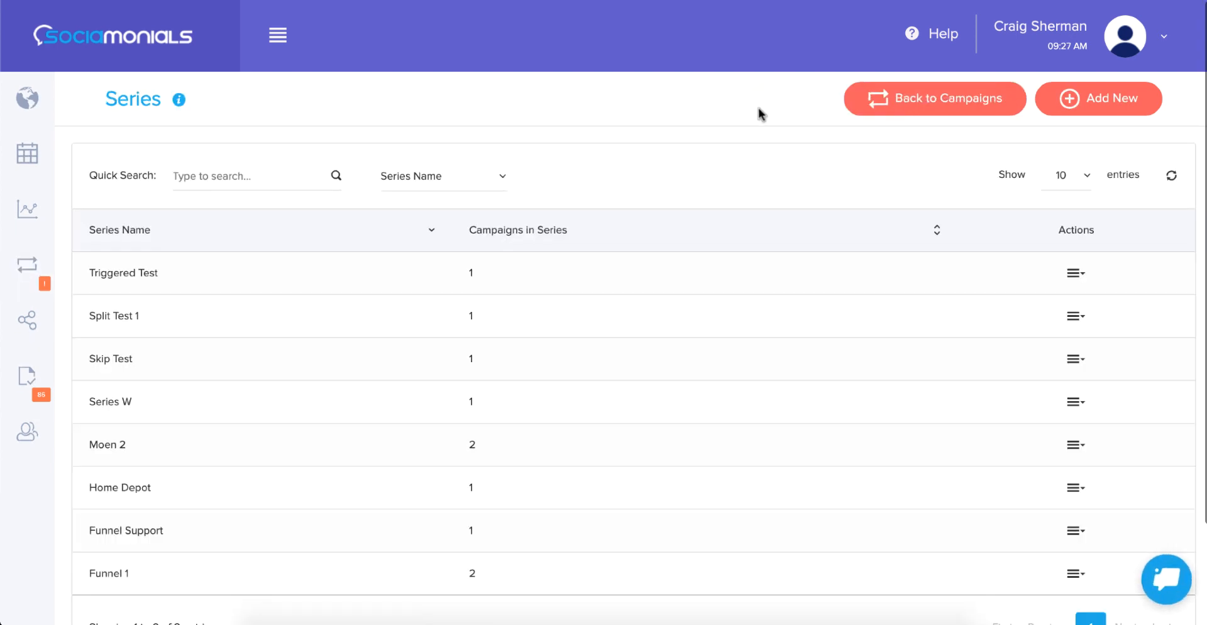
Step: Open the Funnel 1 series for editing from the Series list
{"action": "left_click", "coordinate": [1077, 277]}
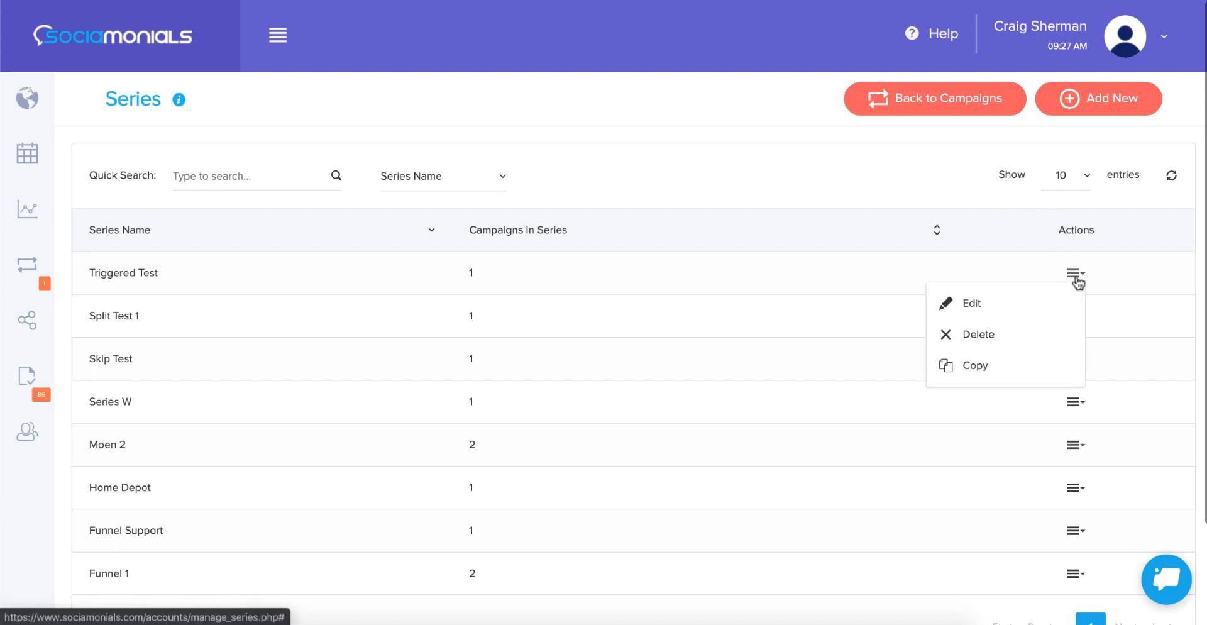
{"action": "scroll", "coordinate": [742, 399], "scroll_direction": "down", "scroll_amount": 2}
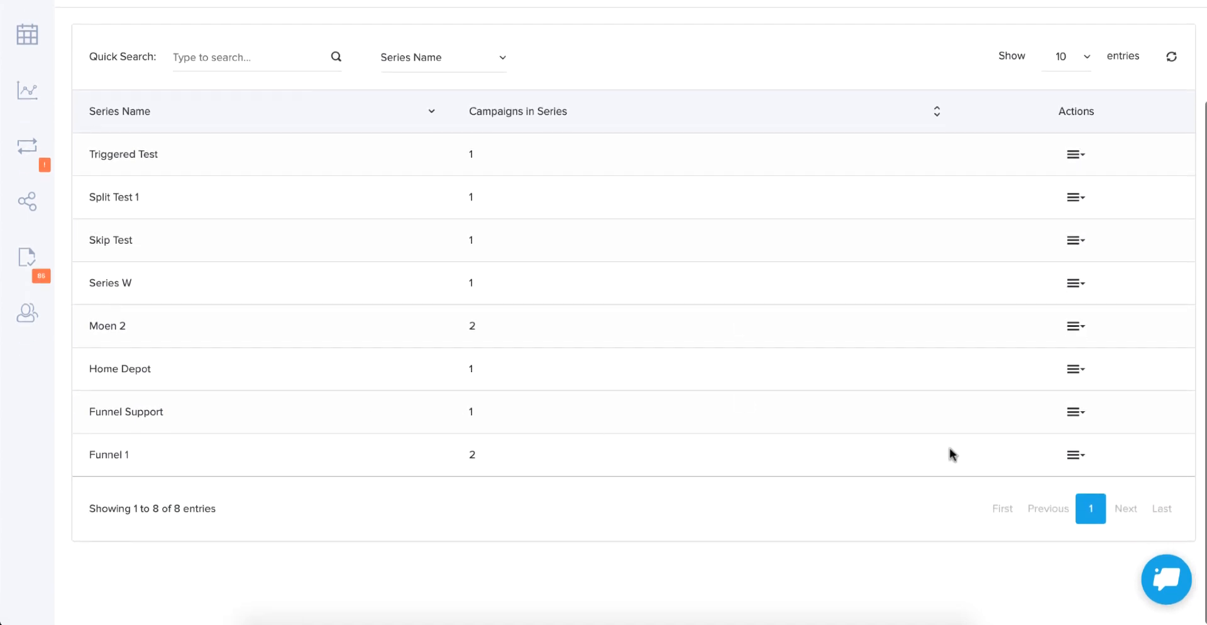
{"action": "left_click", "coordinate": [1076, 455]}
{"action": "left_click", "coordinate": [971, 365]}
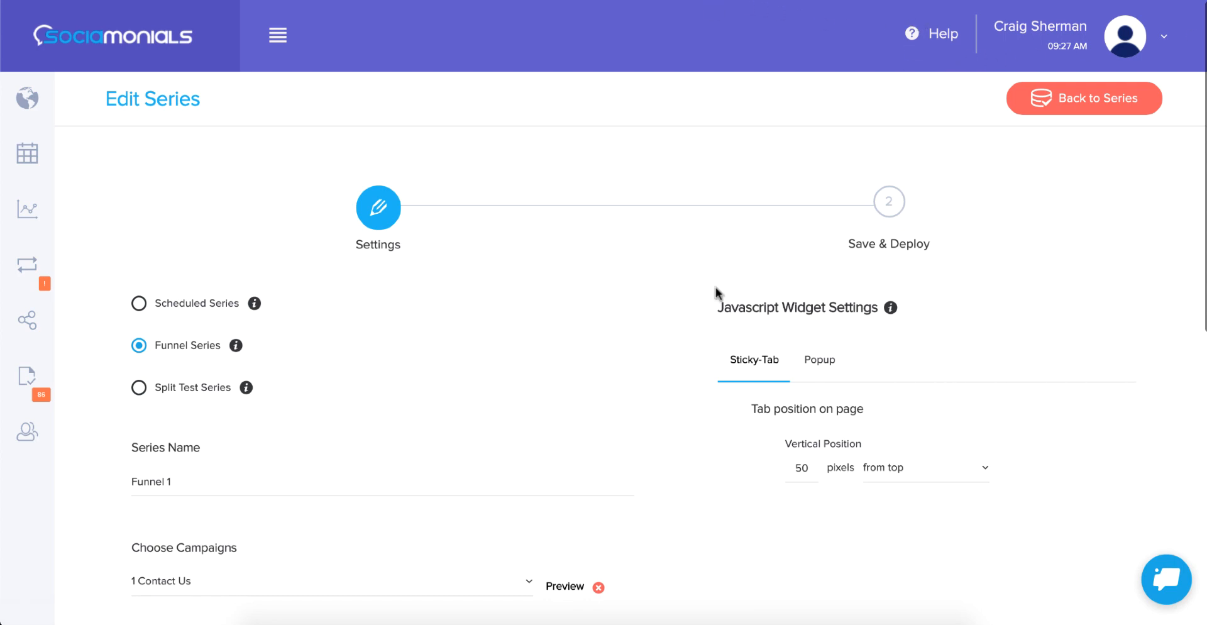
Step: Review the Funnel 1 series type options, chosen campaigns, next-campaign display options and JavaScript widget settings
{"action": "scroll", "coordinate": [927, 503], "scroll_direction": "down", "scroll_amount": 1}
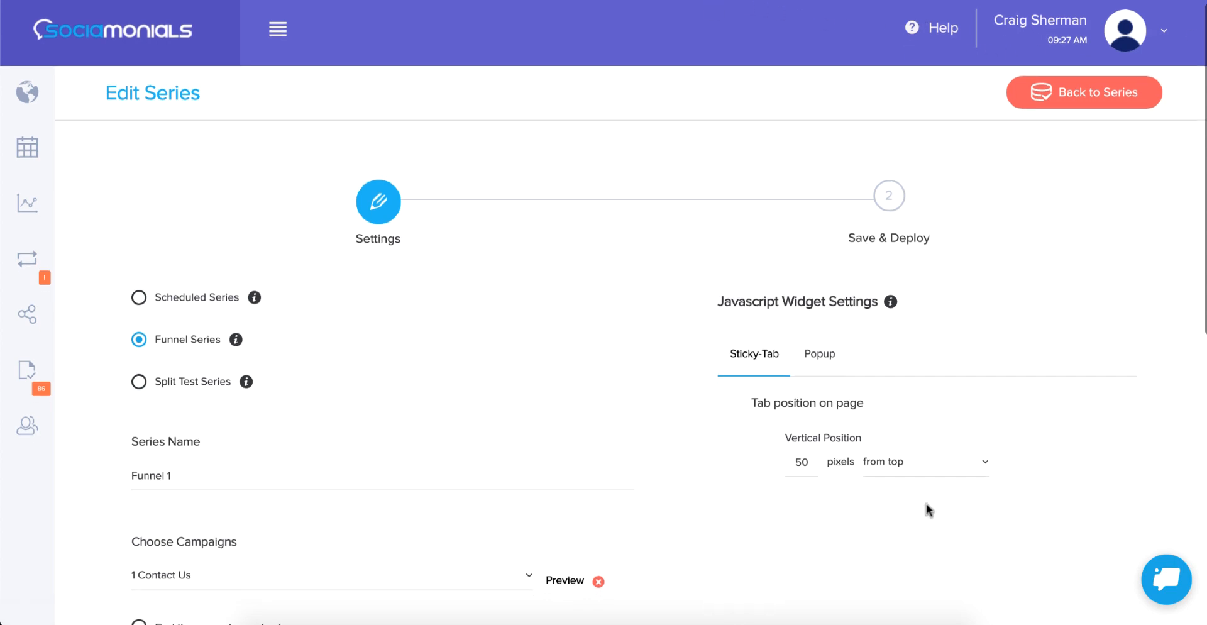
{"action": "scroll", "coordinate": [927, 503], "scroll_direction": "up", "scroll_amount": 1}
{"action": "scroll", "coordinate": [926, 503], "scroll_direction": "up", "scroll_amount": 1}
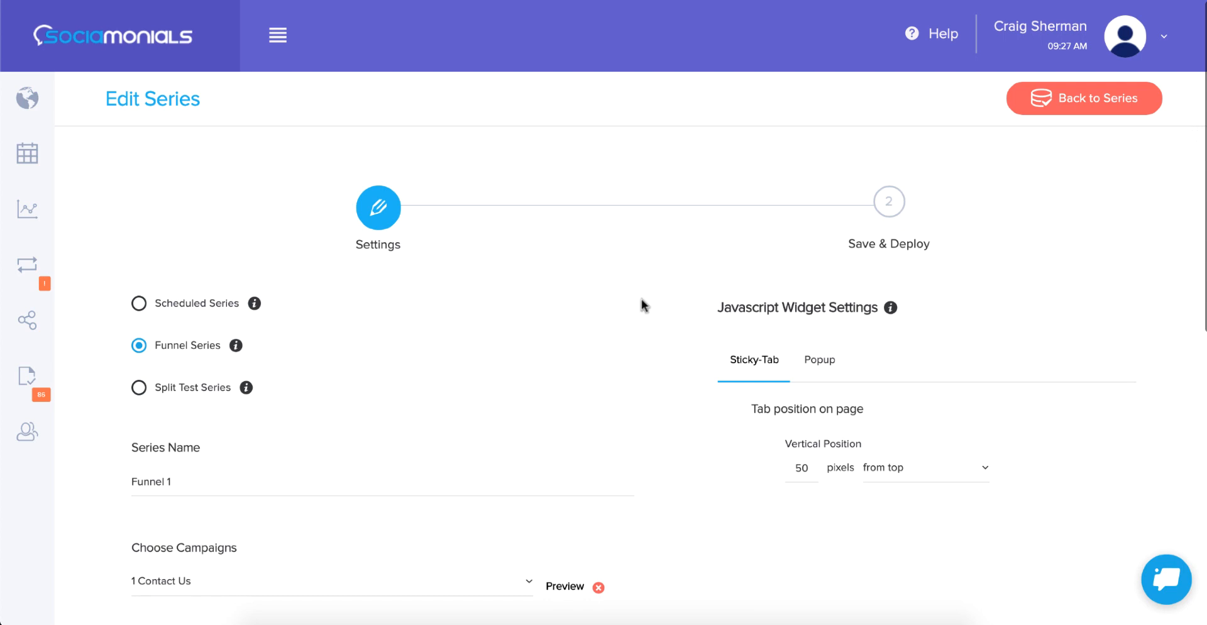
{"action": "scroll", "coordinate": [641, 300], "scroll_direction": "down", "scroll_amount": 2}
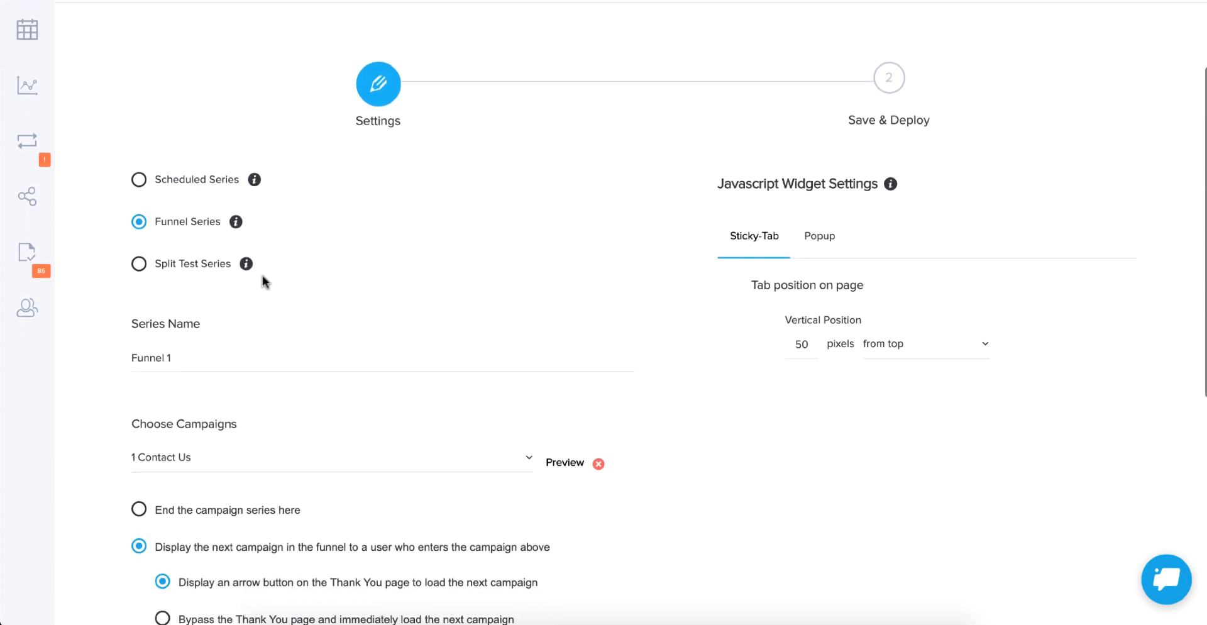
{"action": "scroll", "coordinate": [715, 318], "scroll_direction": "up", "scroll_amount": 2}
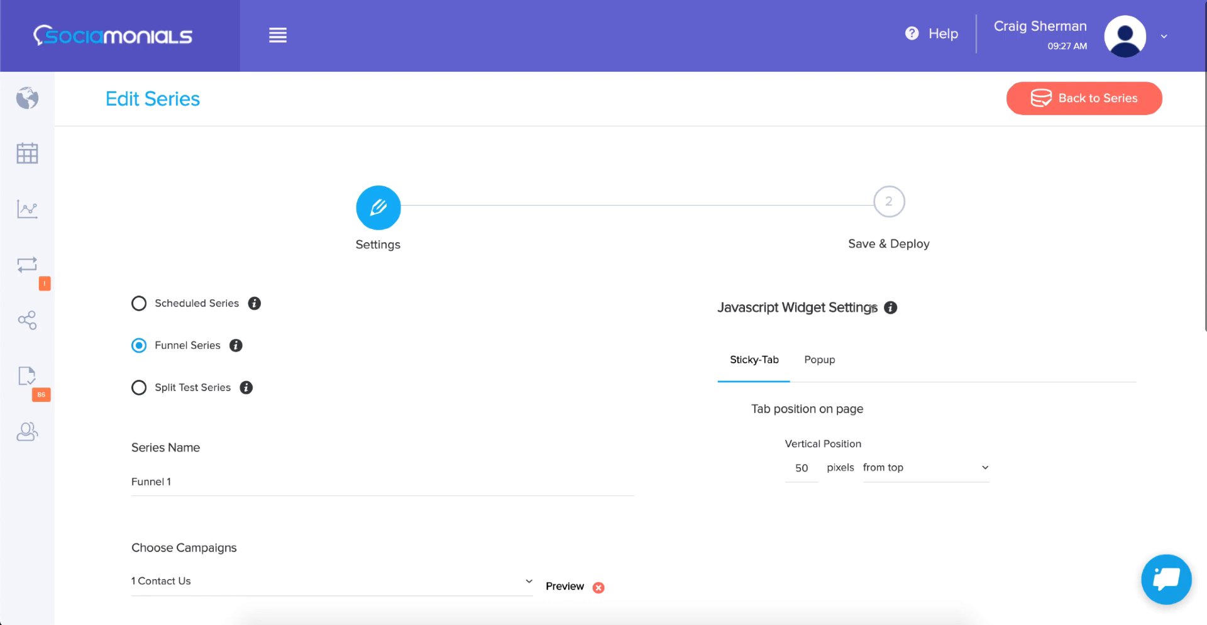
Step: Open the Customer Support chat to view it and close it again
{"action": "left_click", "coordinate": [1158, 586]}
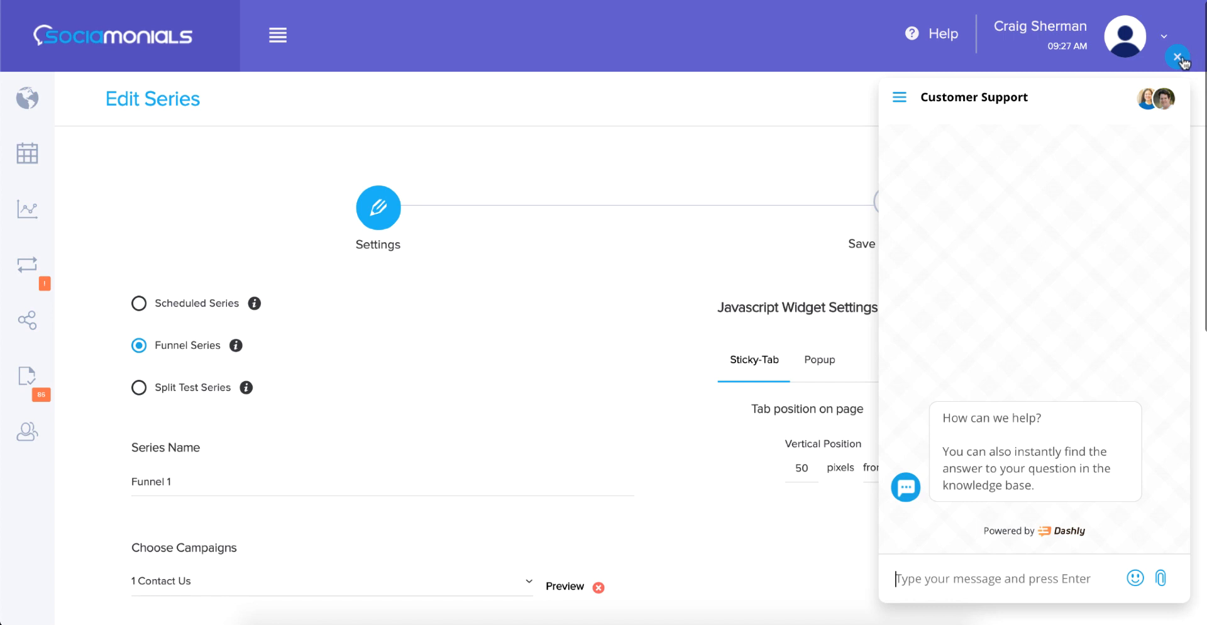
{"action": "left_click", "coordinate": [1178, 56]}
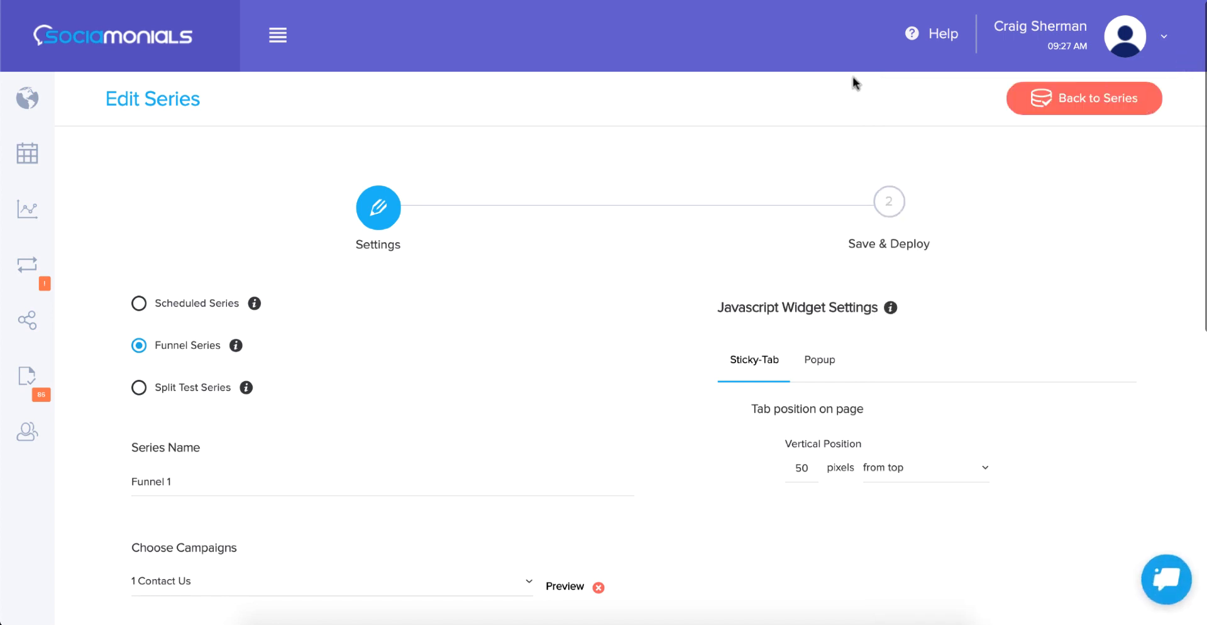